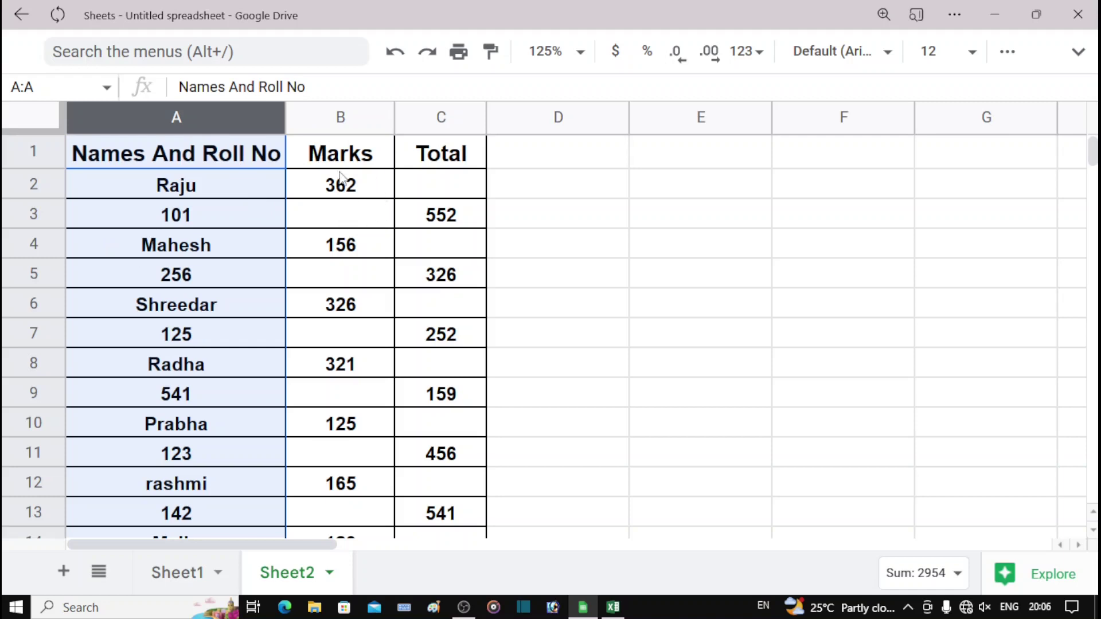
- Insert two empty columns to the left of the Marks column
click(332, 117)
right_click(327, 118)
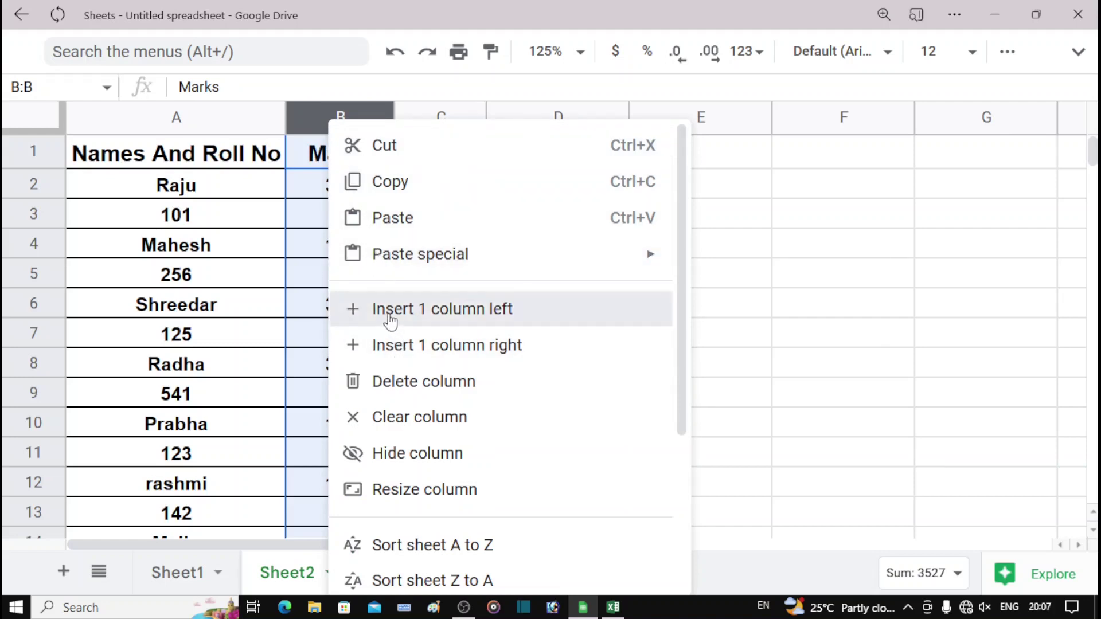
click(390, 313)
right_click(321, 120)
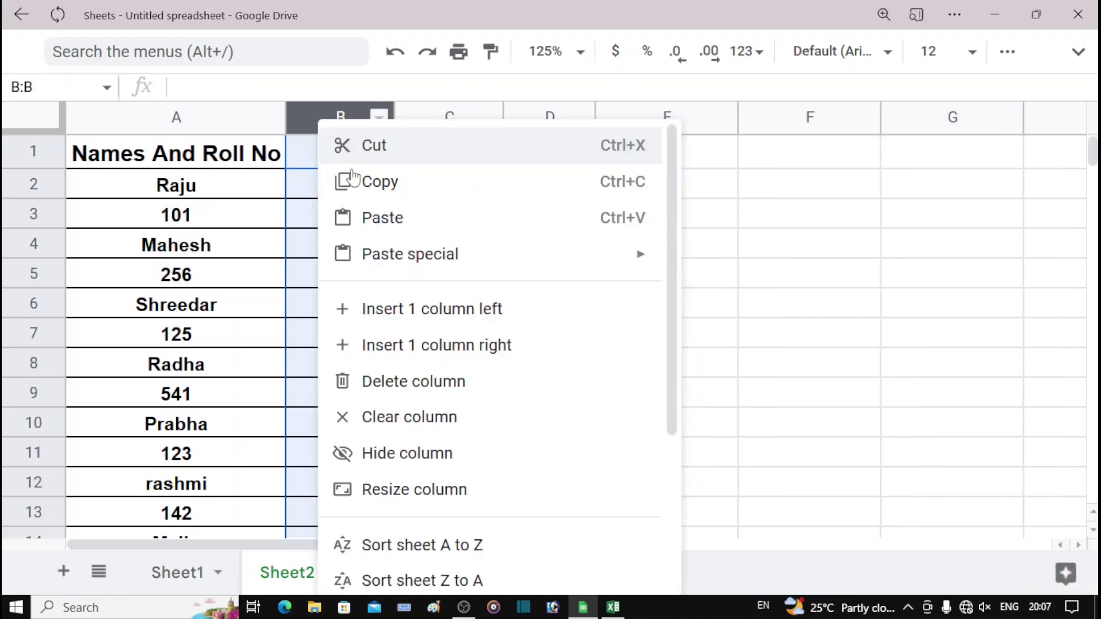
click(381, 309)
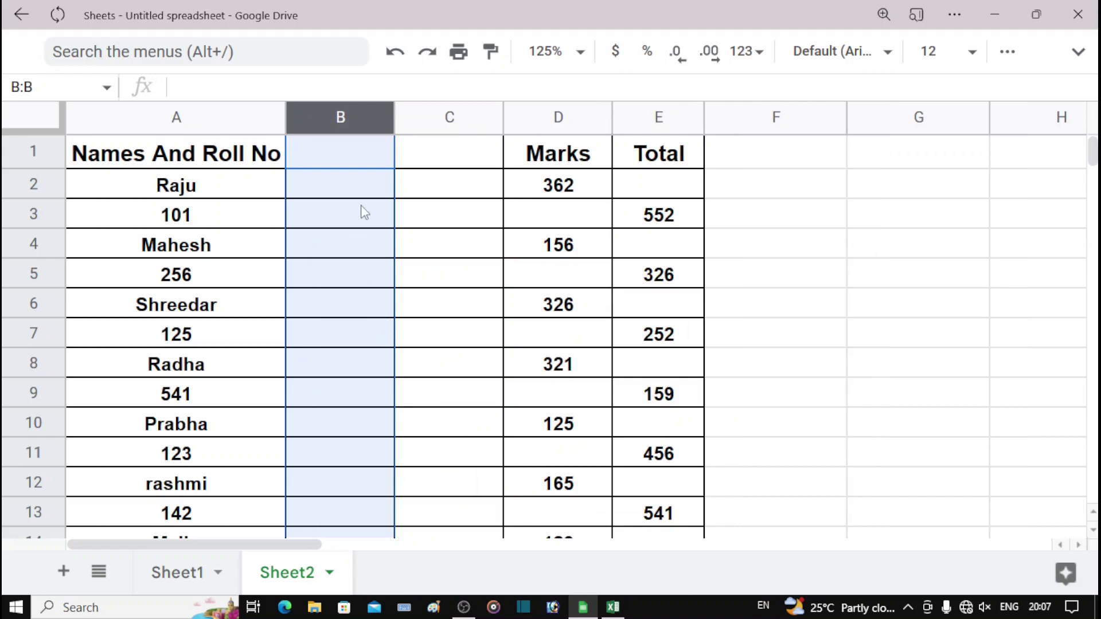
- Head the new columns 'Names' in B1 and 'Roll No' in C1
click(336, 159)
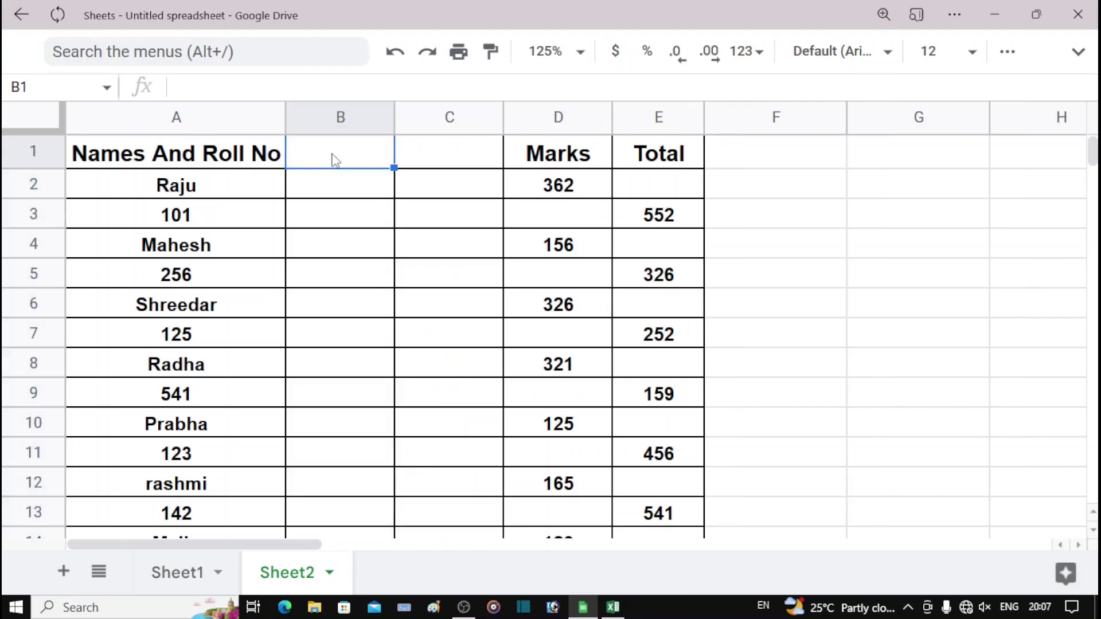
text(Names)
key(Tab)
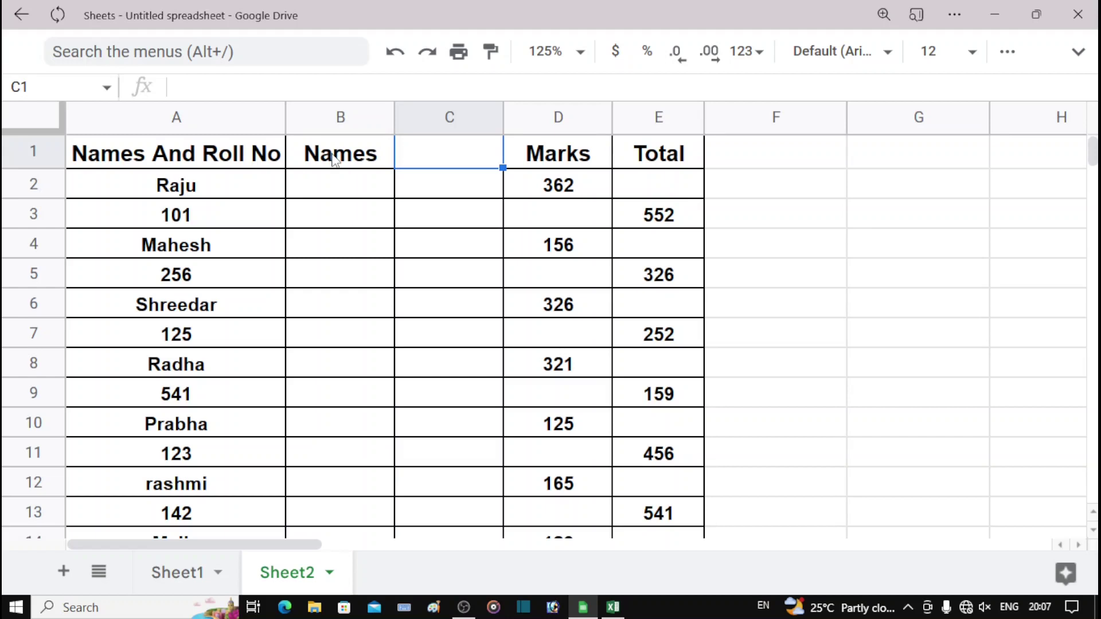
text(Roll No)
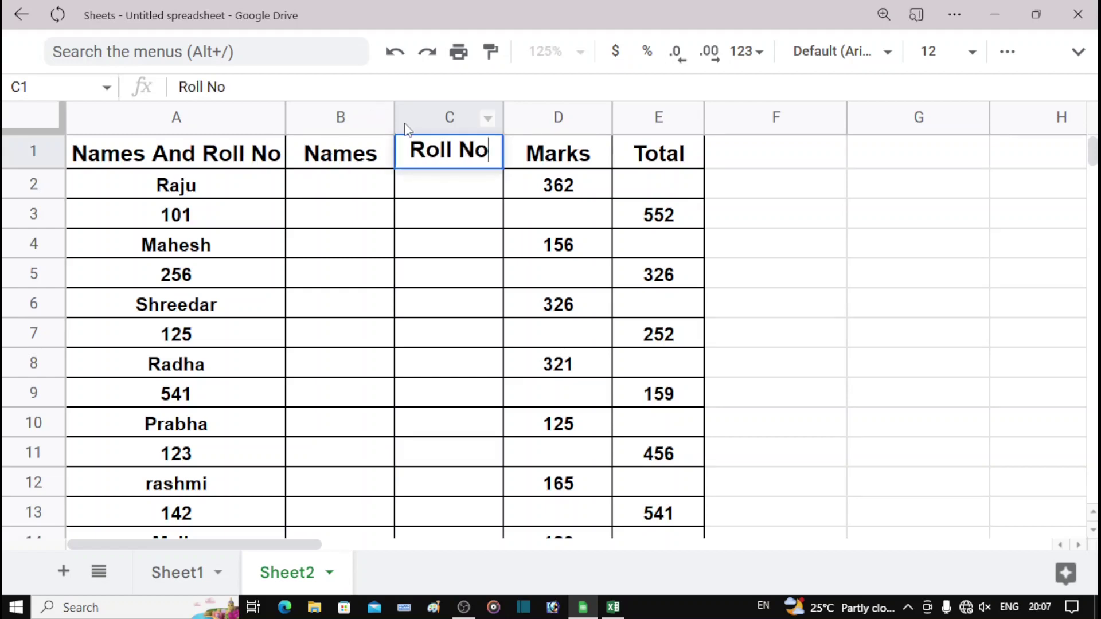
click(365, 193)
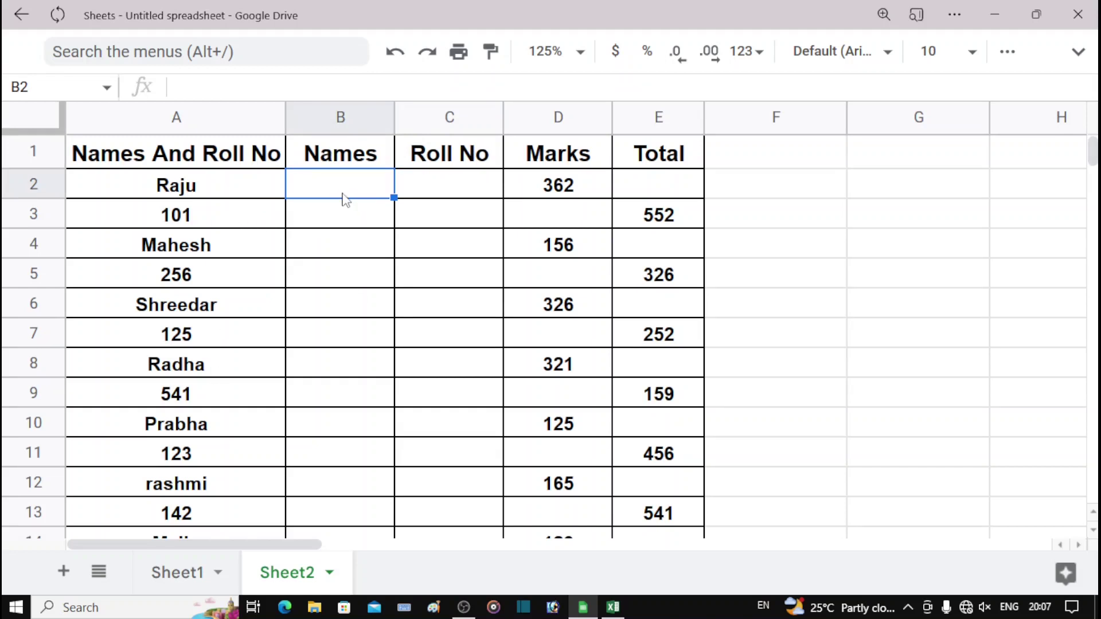
- Enter =FILTER(A2:A21,ISTEXT(A2:A21)) in B2 to list only the names, Raju to Balu
text(=)
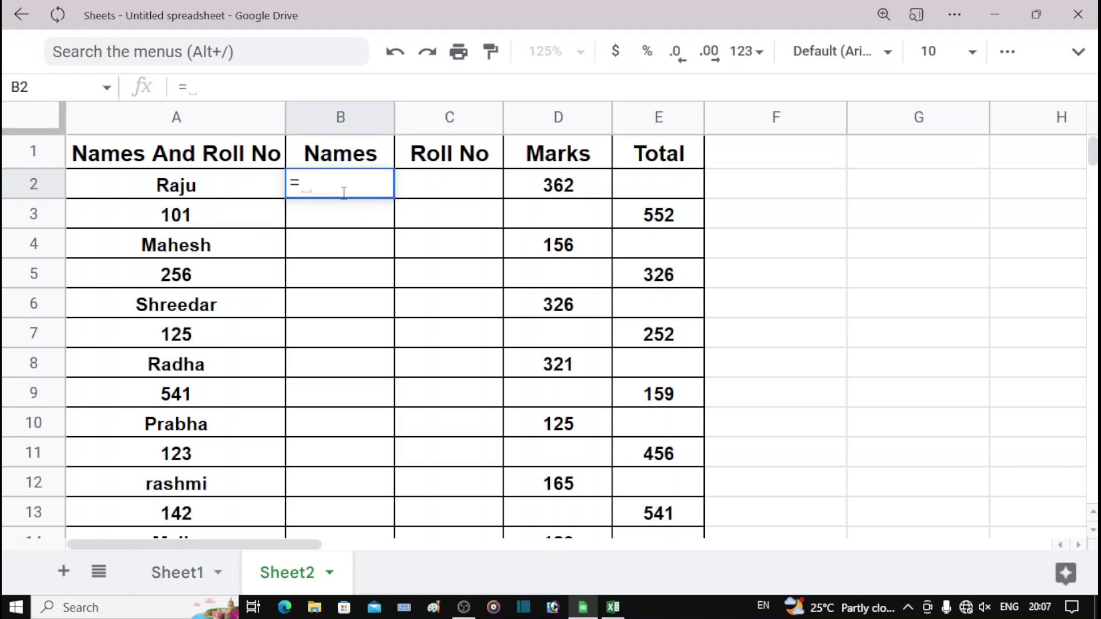
text(filt)
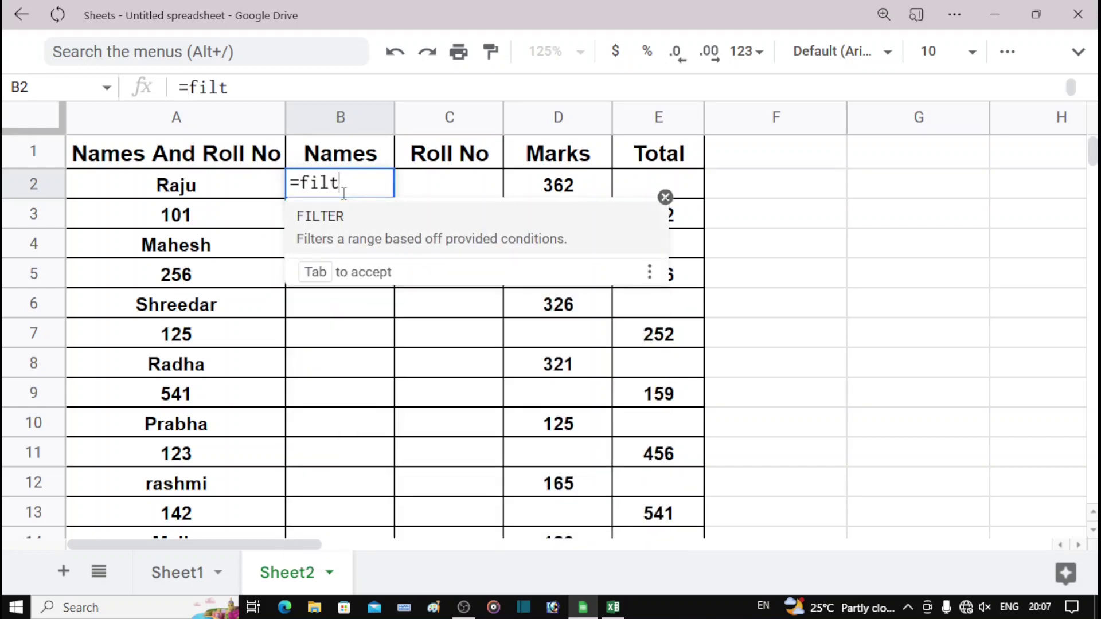
key(Tab)
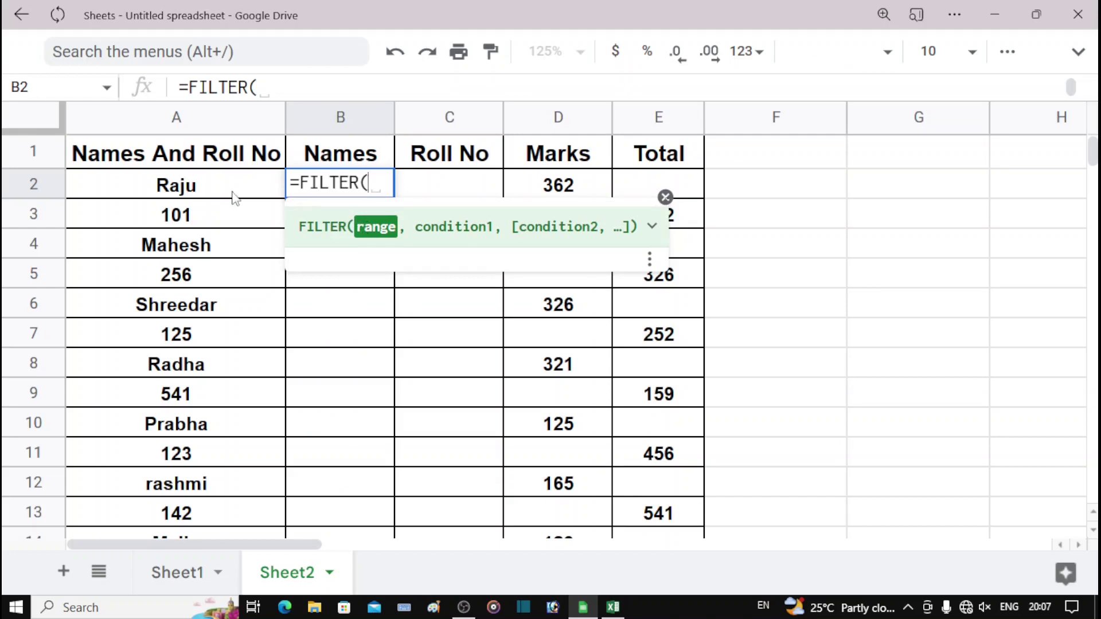
drag(179, 190, 192, 428)
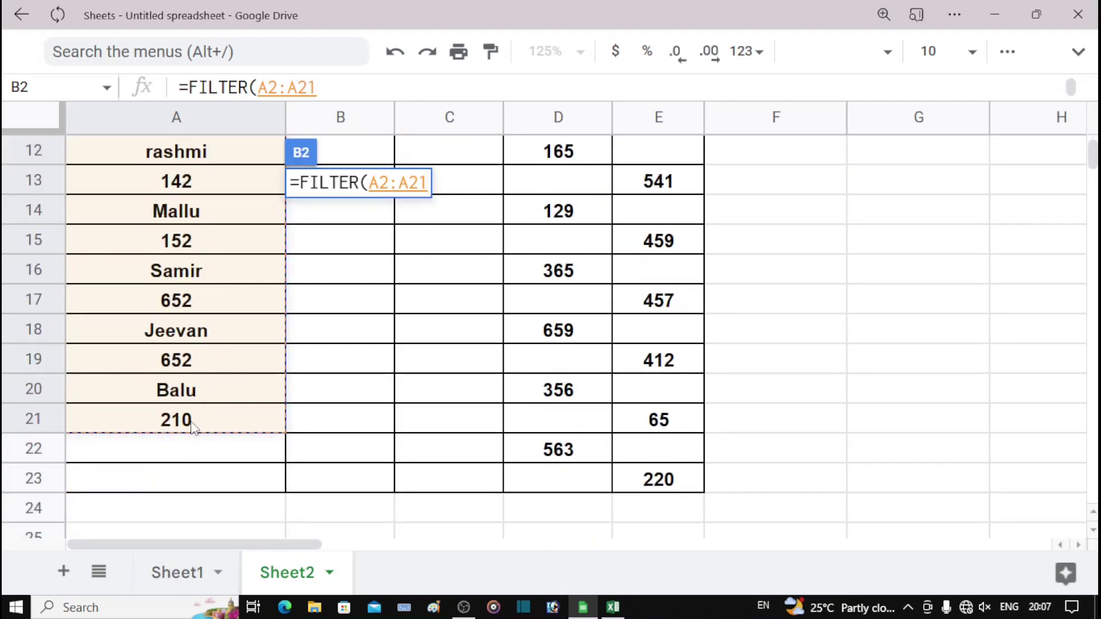
text(,)
scroll(233, 442, up, 1)
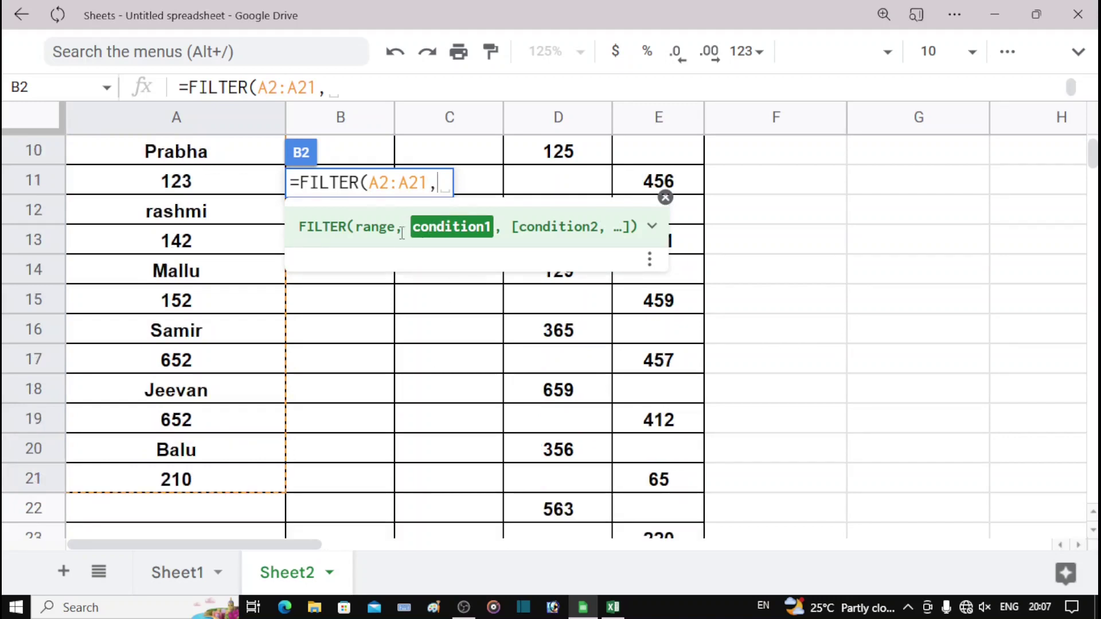
scroll(218, 198, up, 3)
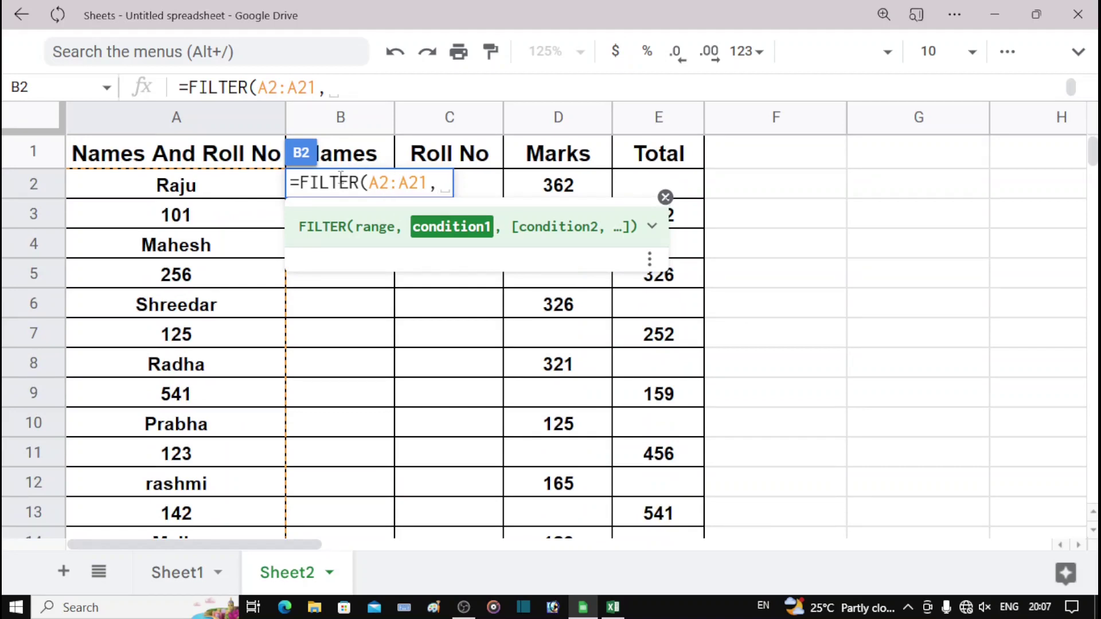
text(iste)
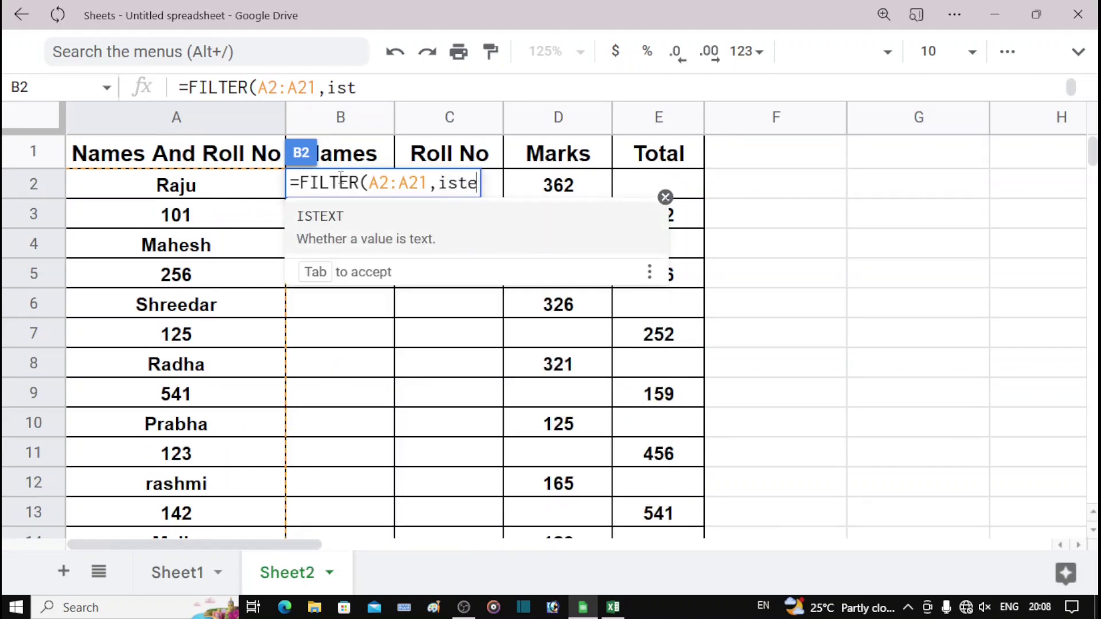
text(xt)
key(Tab)
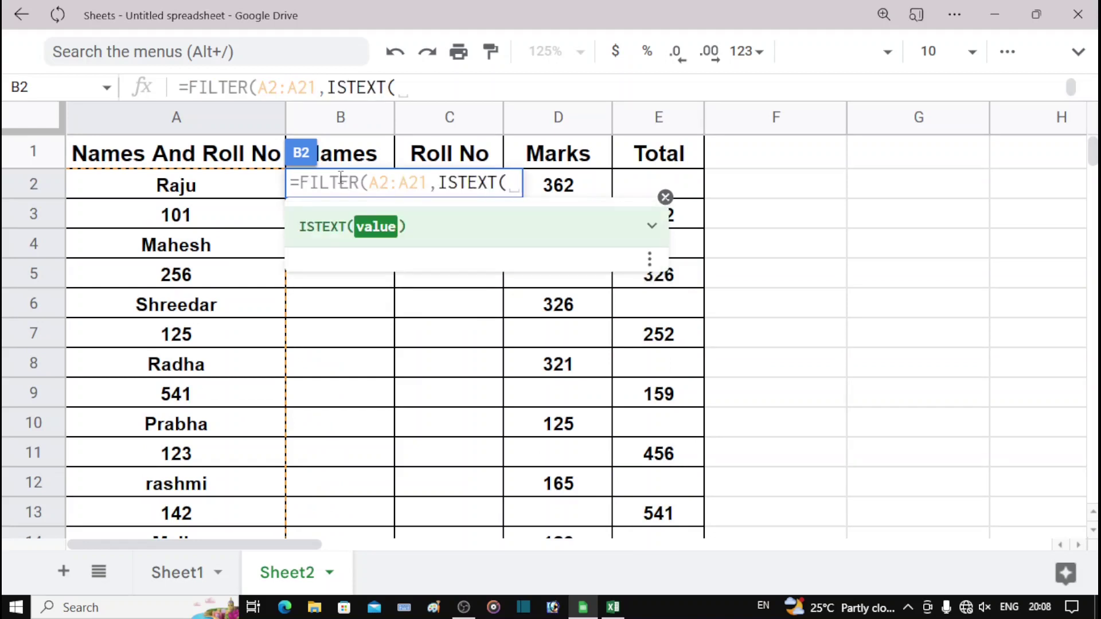
drag(214, 187, 205, 493)
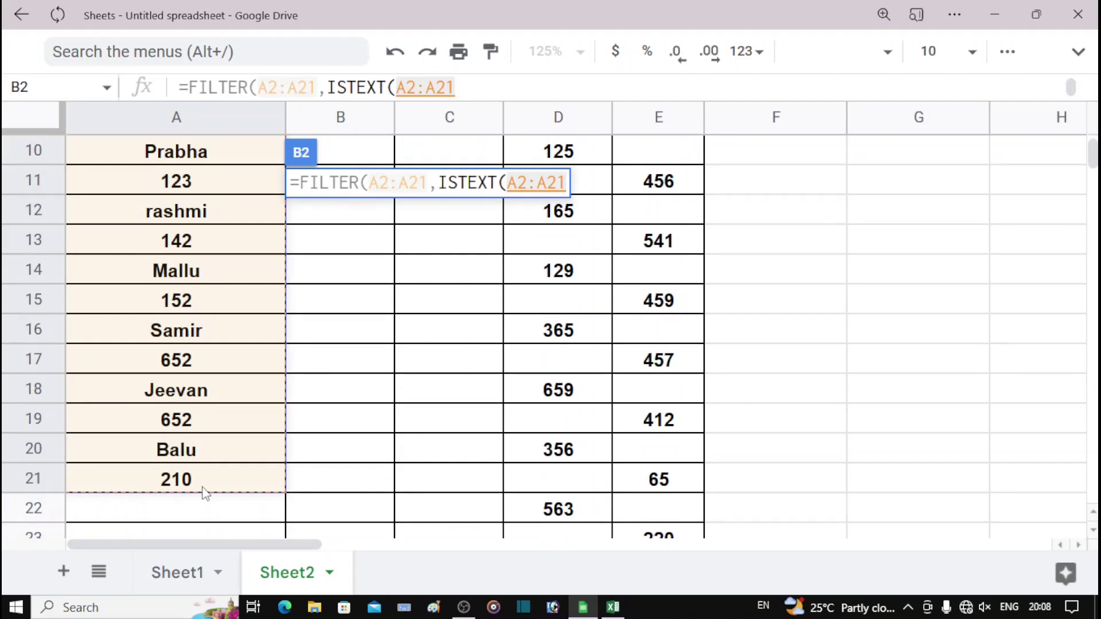
key(Return)
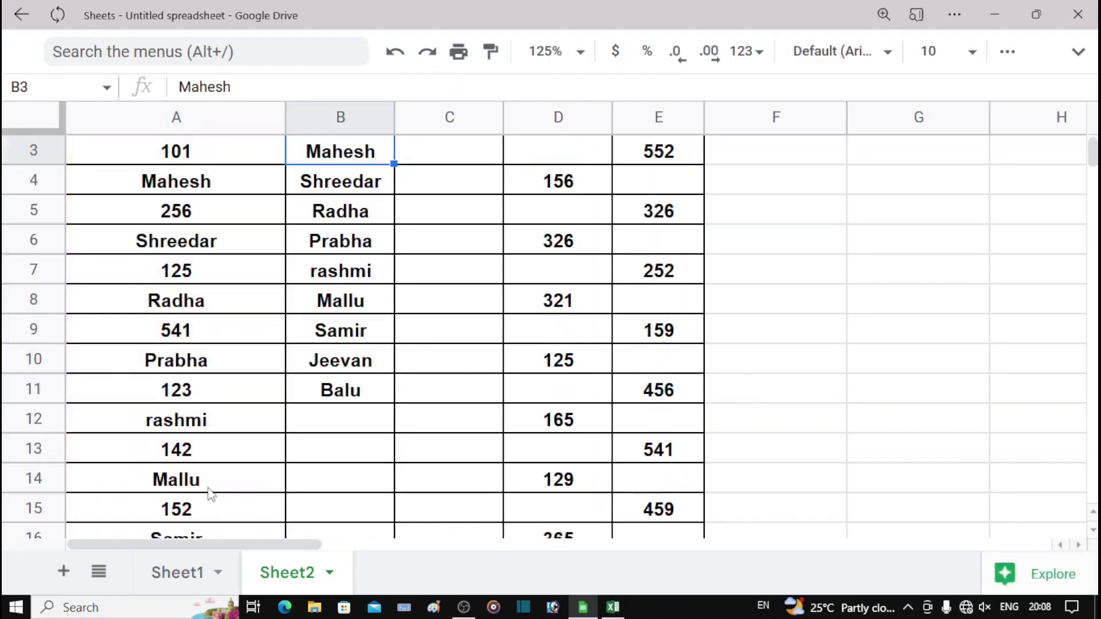
scroll(309, 401, up, 1)
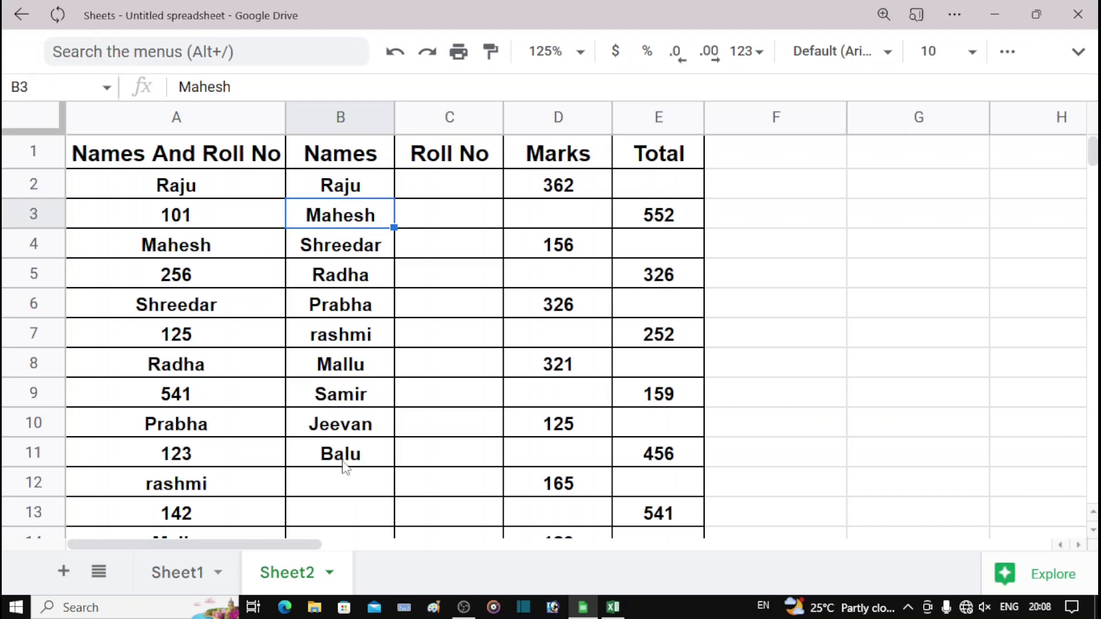
- Enter =FILTER(A2:A21,ISNUMBER(A2:A21)) in C2 for roll numbers 101–210, then select table B1:E23
click(434, 194)
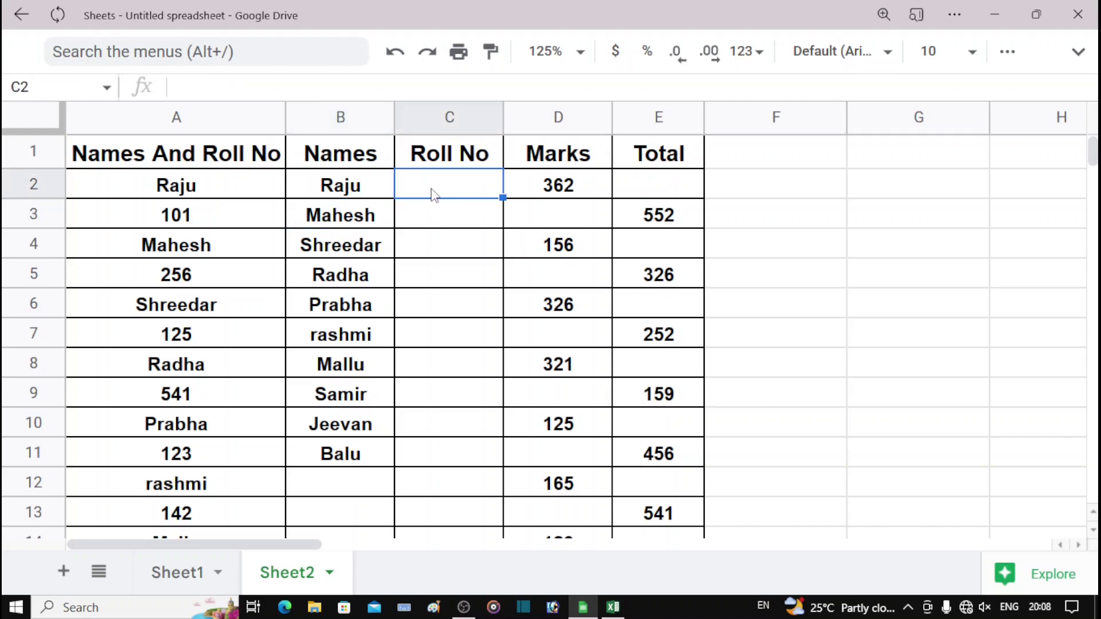
text(=)
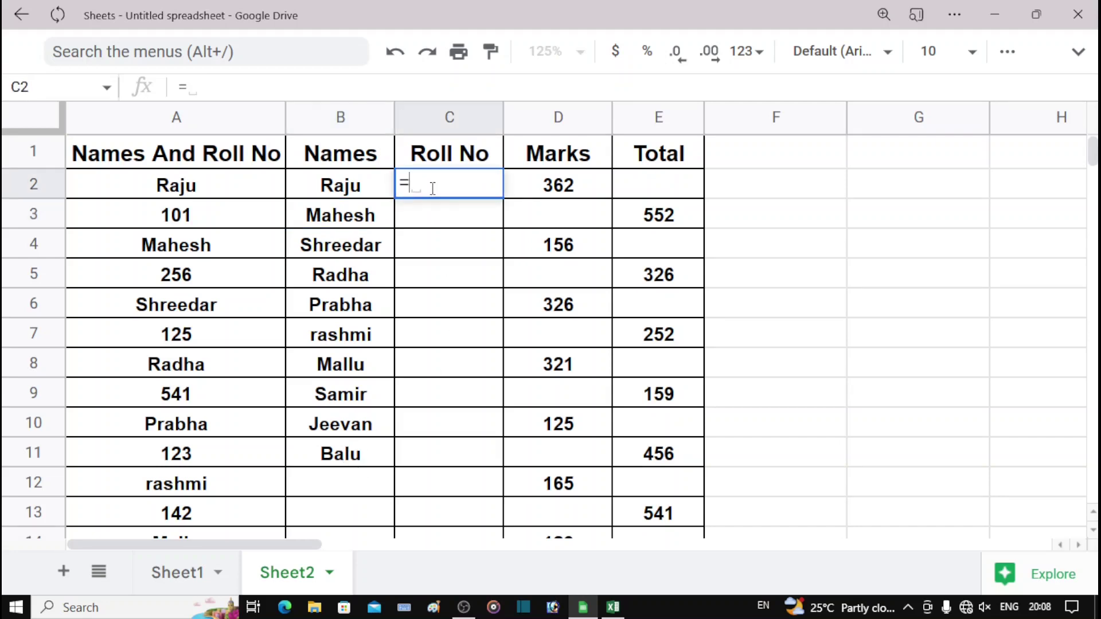
text(fi)
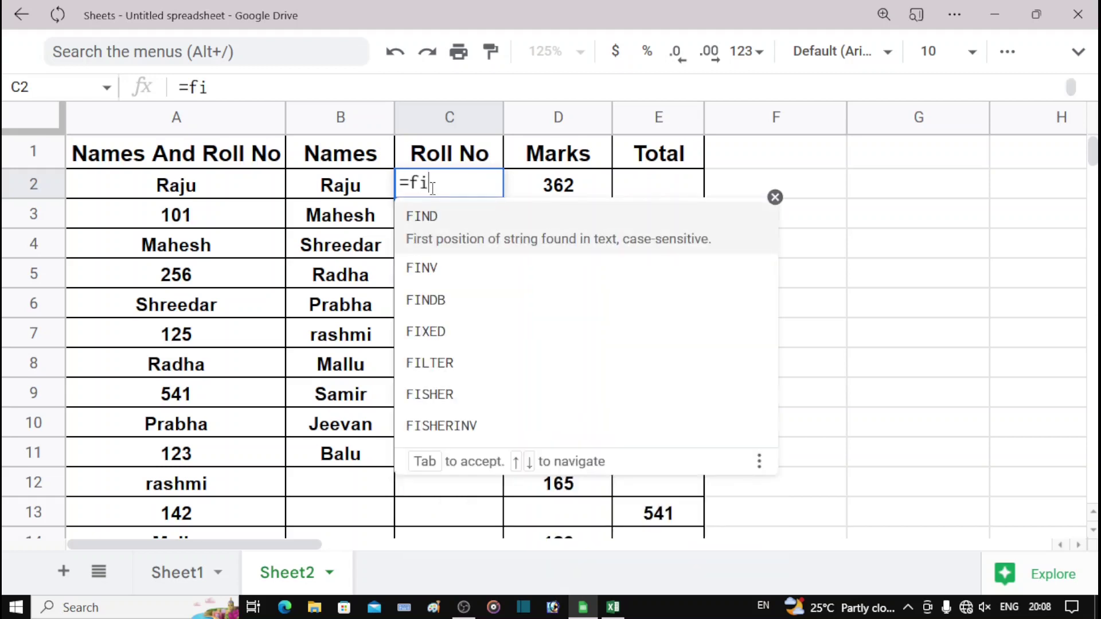
text(lt)
key(Tab)
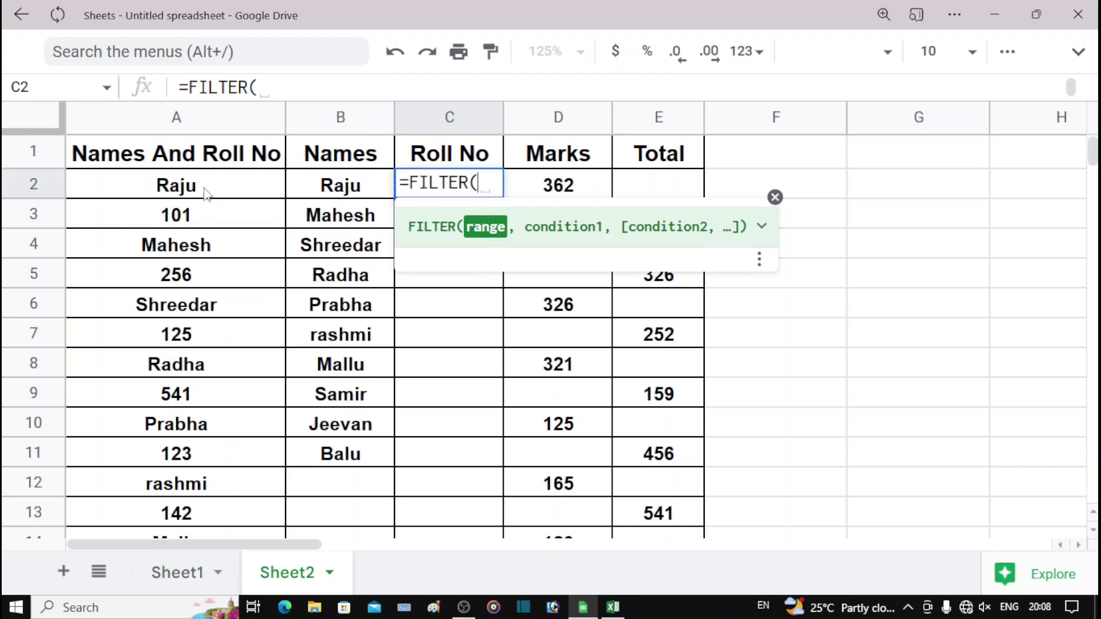
drag(204, 189, 207, 306)
text(,)
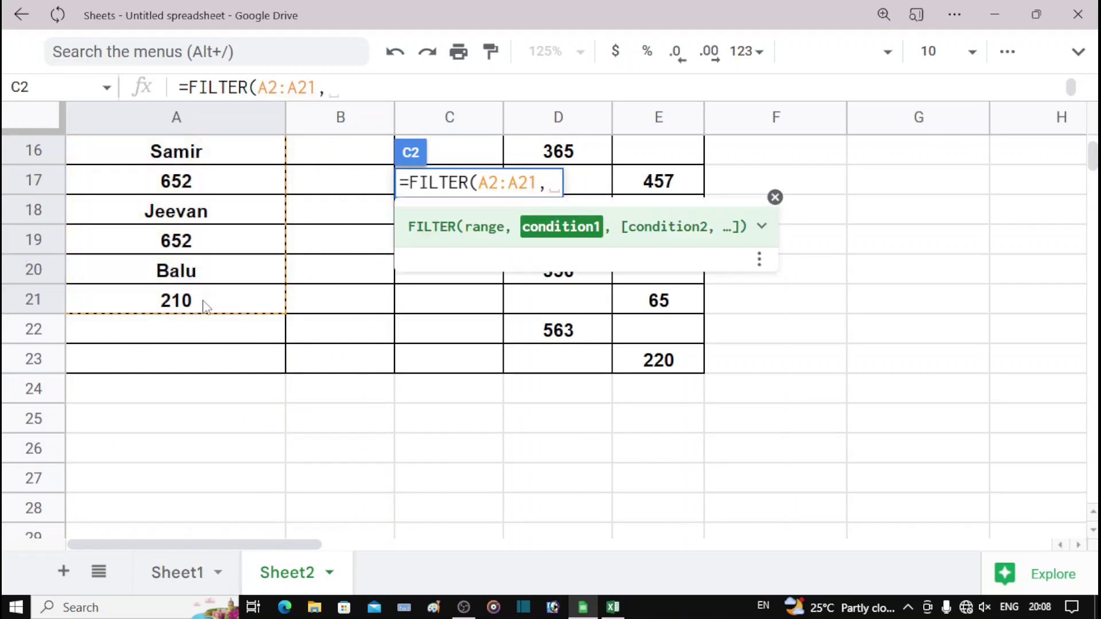
scroll(211, 307, up, 4)
scroll(319, 322, up, 4)
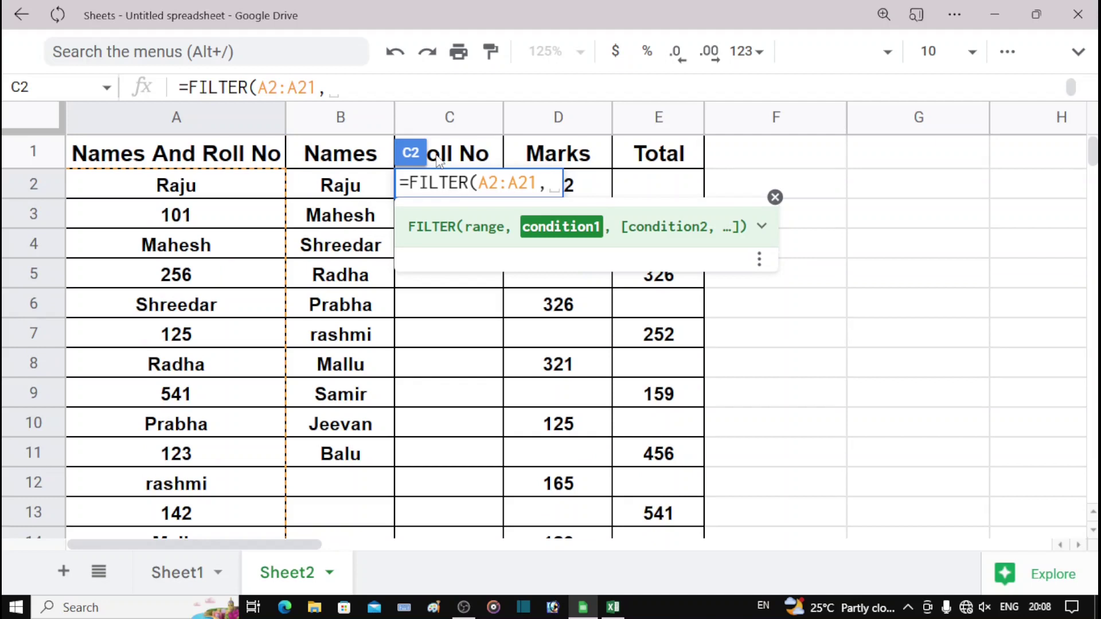
text(id)
key(BackSpace)
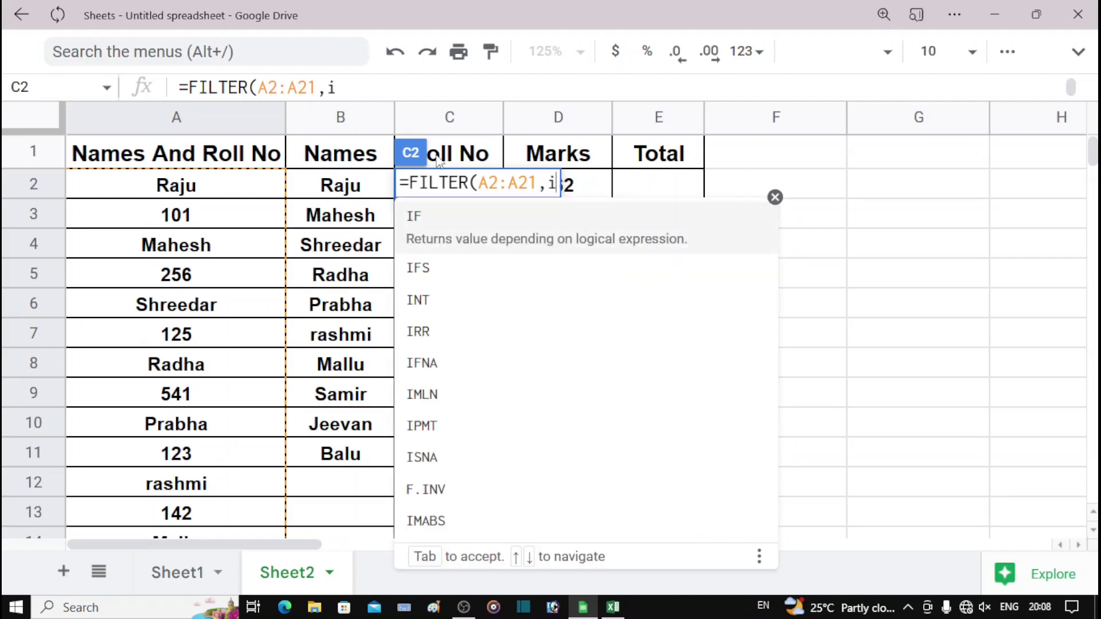
text(sn)
key(Tab)
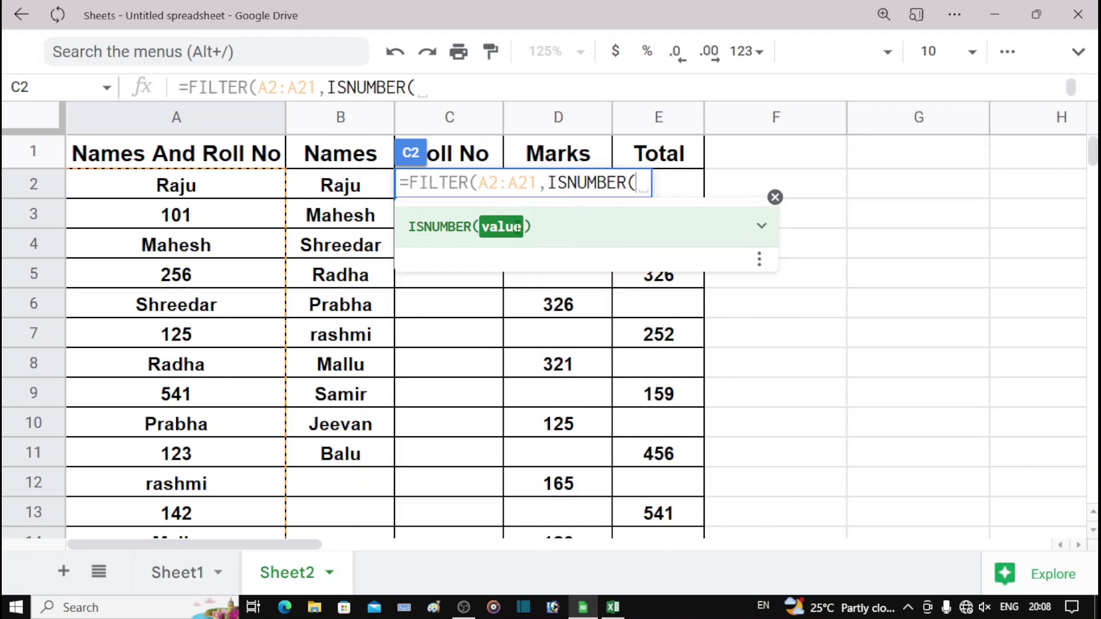
drag(177, 185, 178, 496)
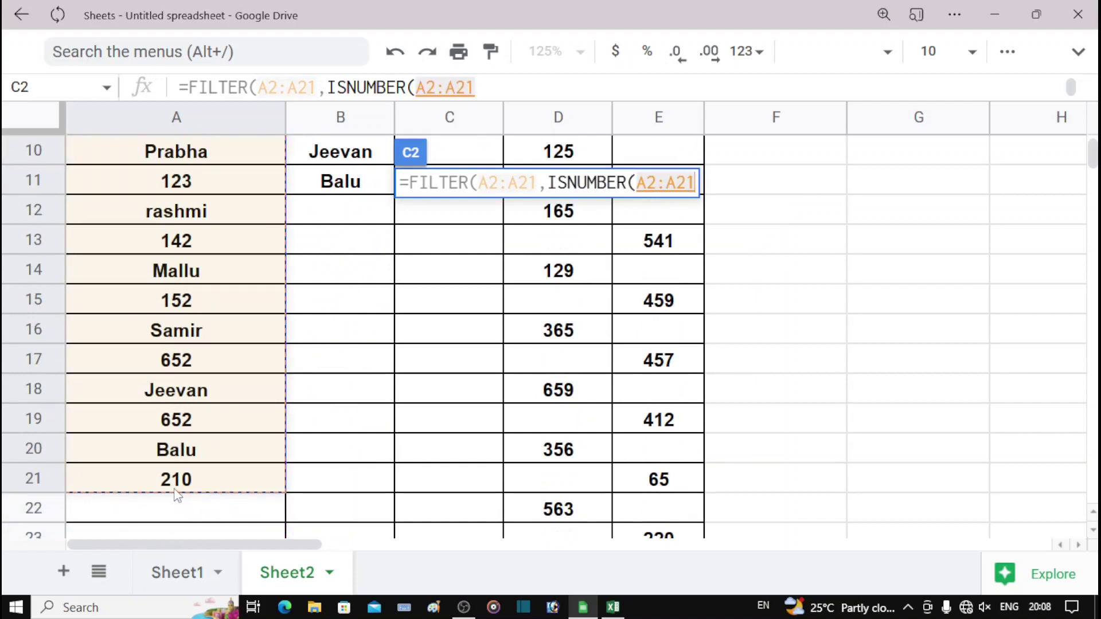
key(Return)
scroll(346, 447, up, 1)
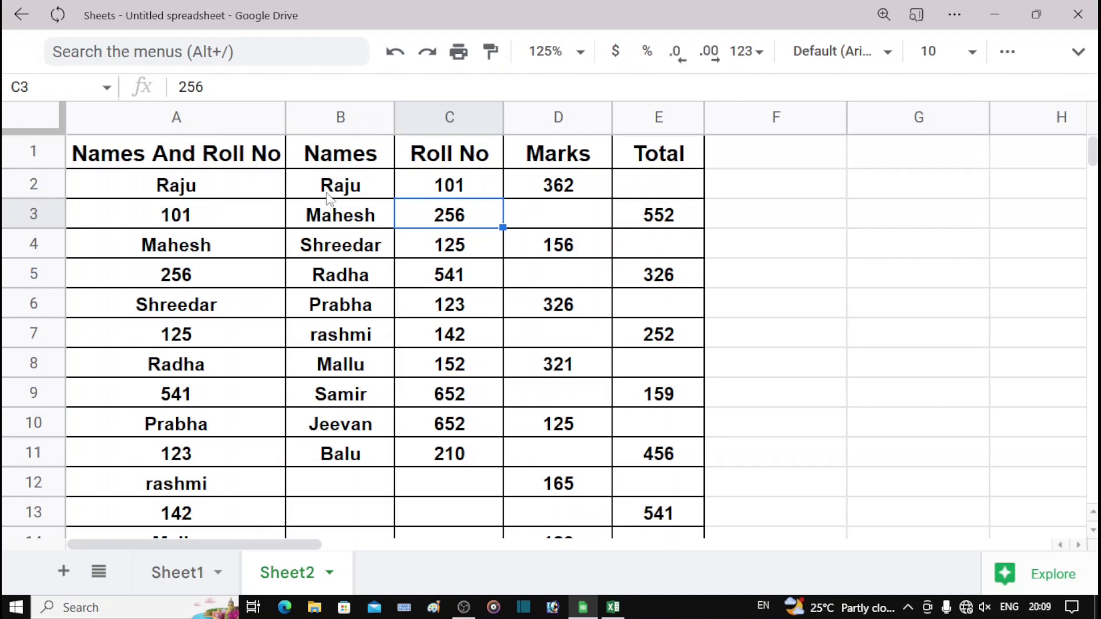
click(225, 121)
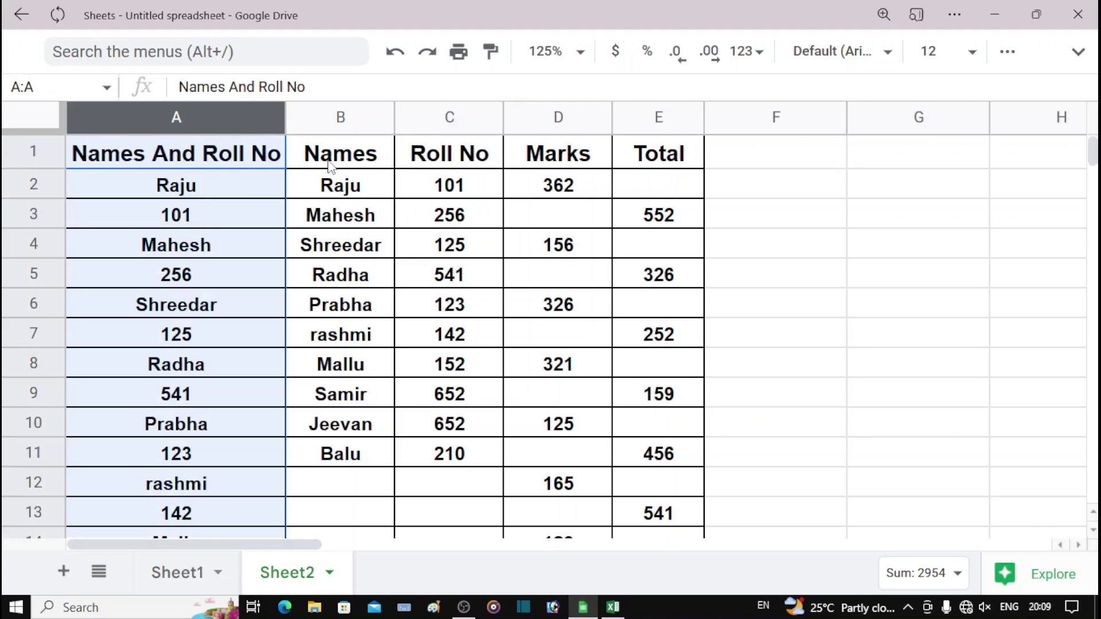
drag(332, 165, 646, 159)
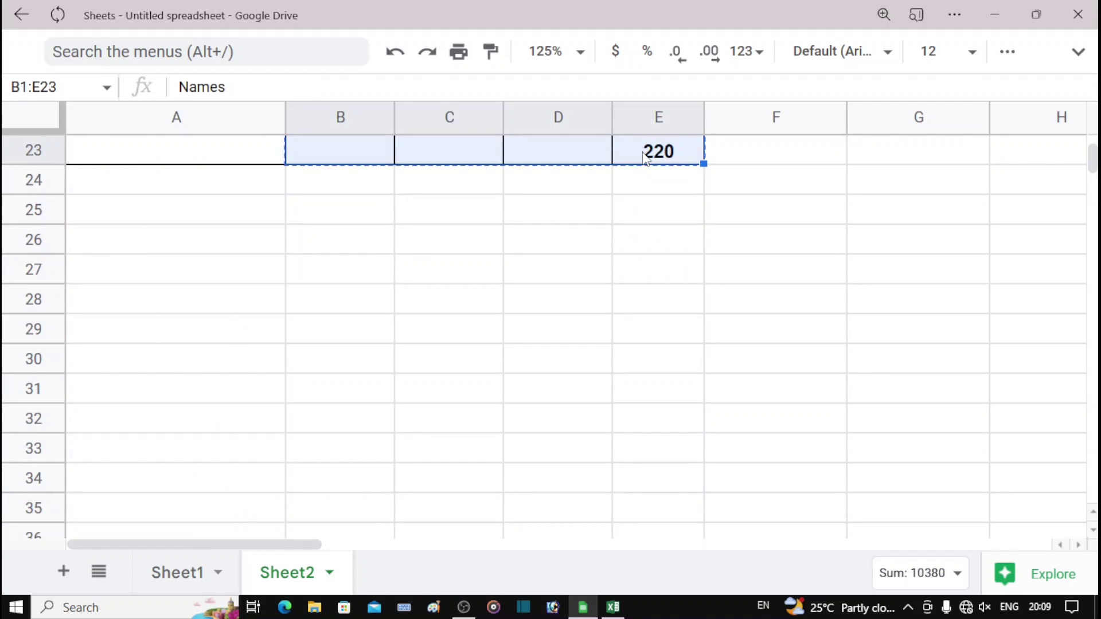
- Paste the copied table back over itself as values only
key(ctrl+v)
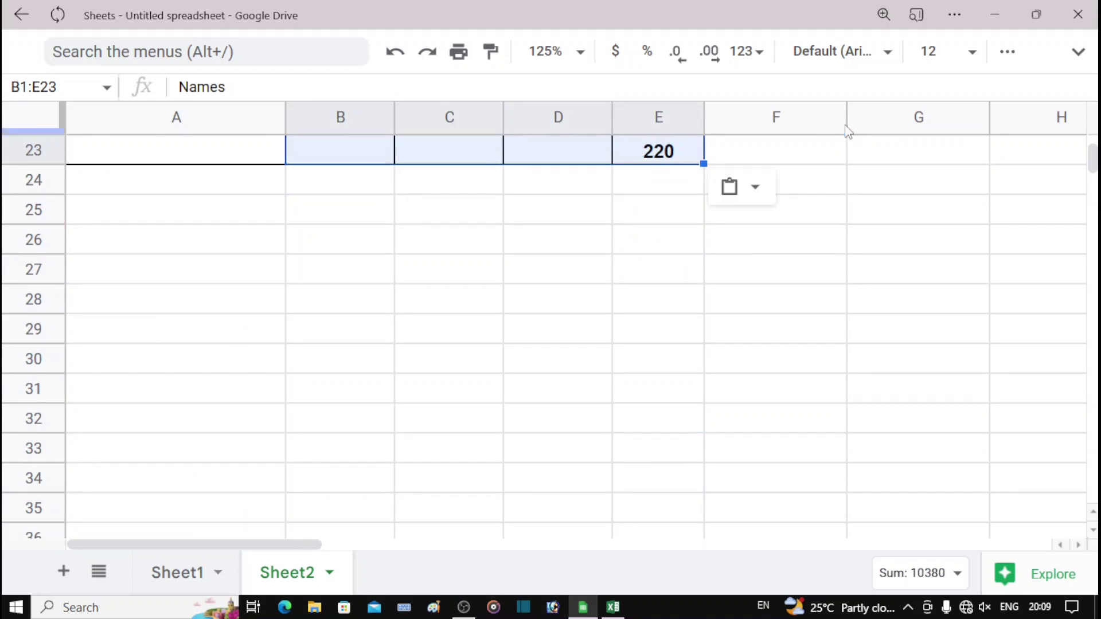
click(742, 186)
click(802, 245)
- Delete the original combined Names And Roll No column
scroll(499, 318, up, 7)
click(201, 128)
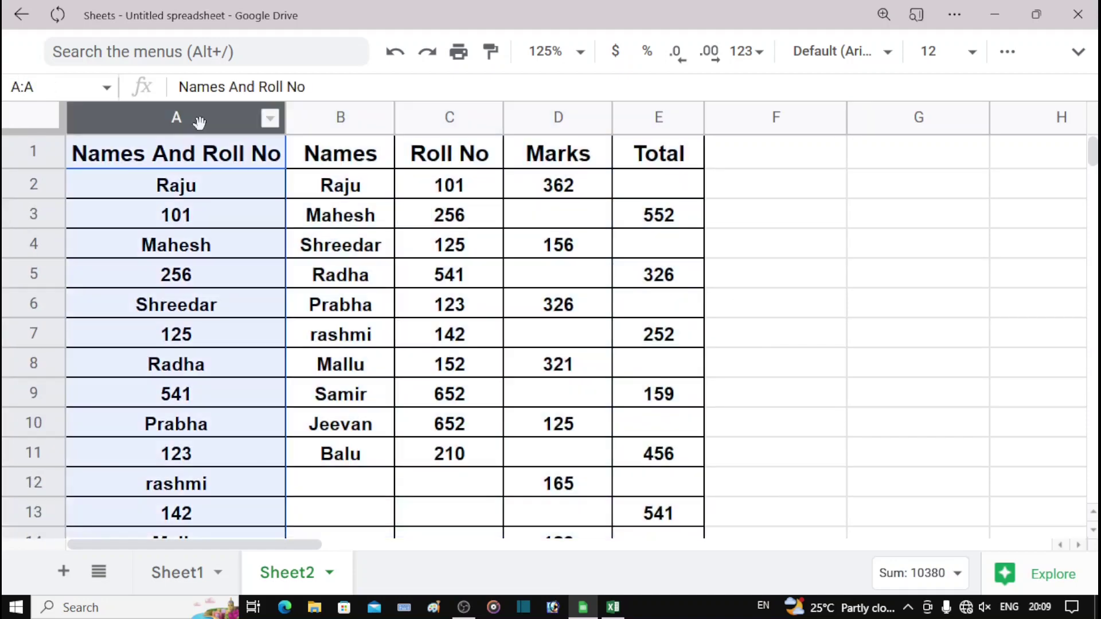
right_click(198, 119)
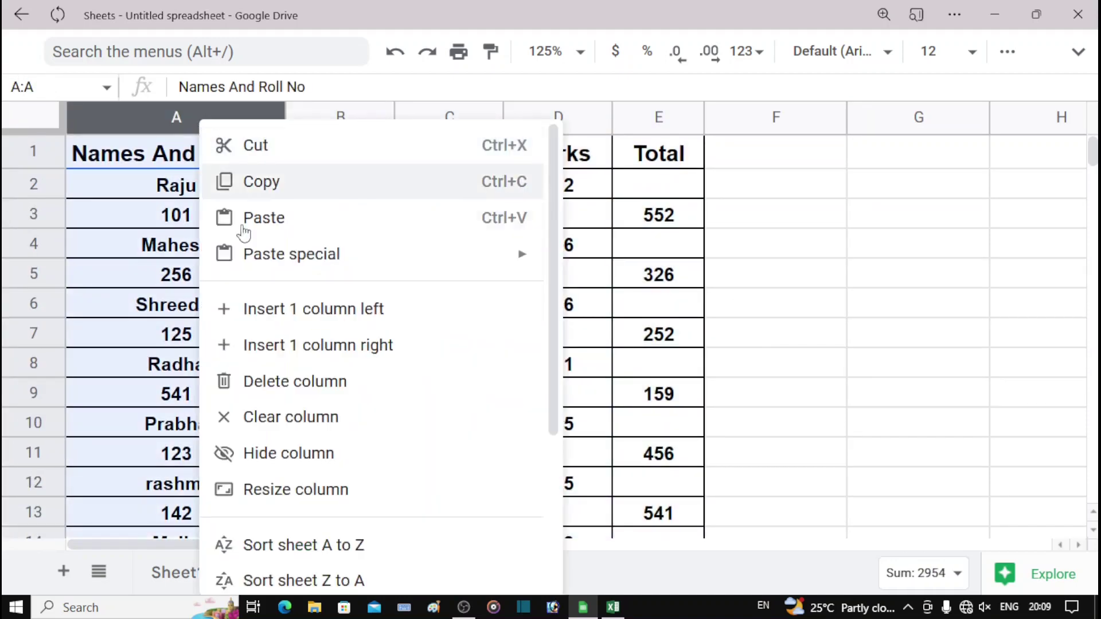
click(278, 384)
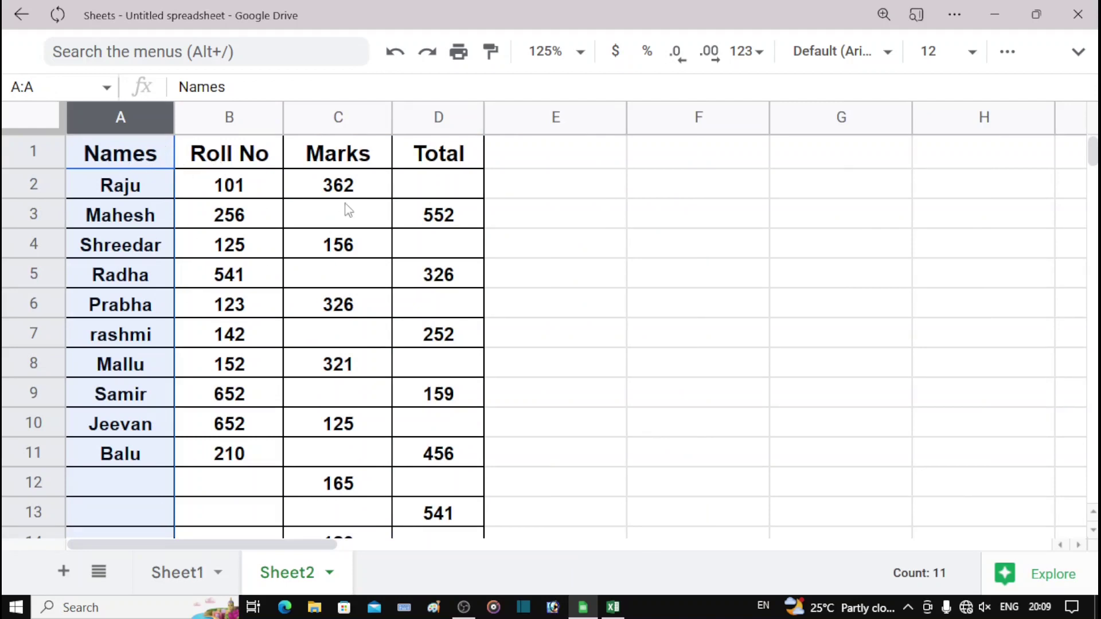
- Copy the full table A1:D23 and switch to the Excel workbook Book1
drag(351, 152, 401, 401)
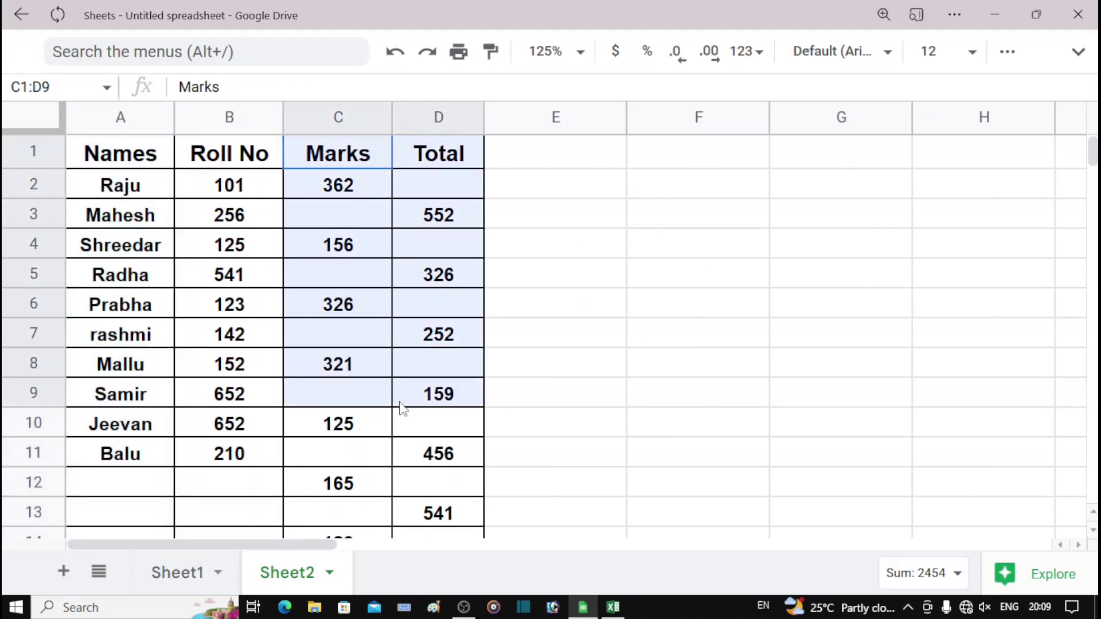
click(415, 190)
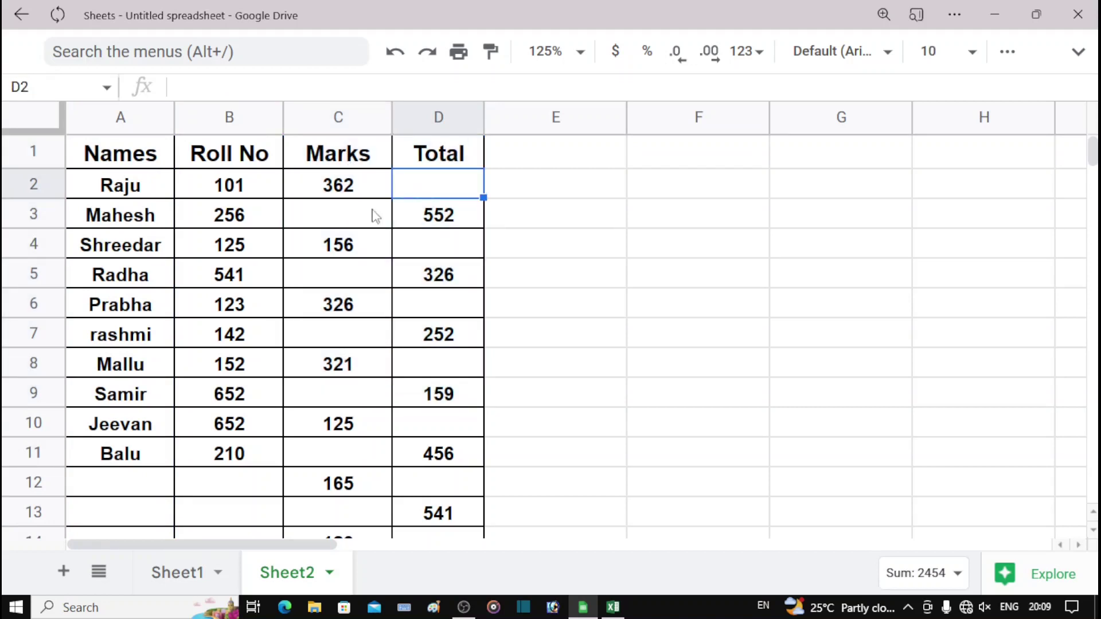
click(375, 217)
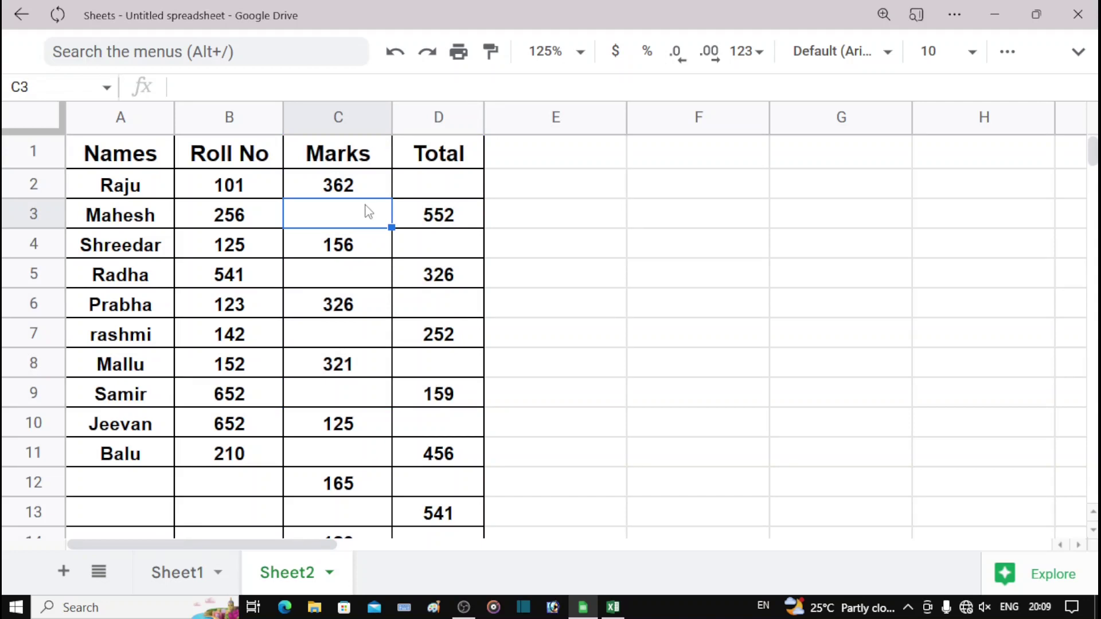
click(138, 152)
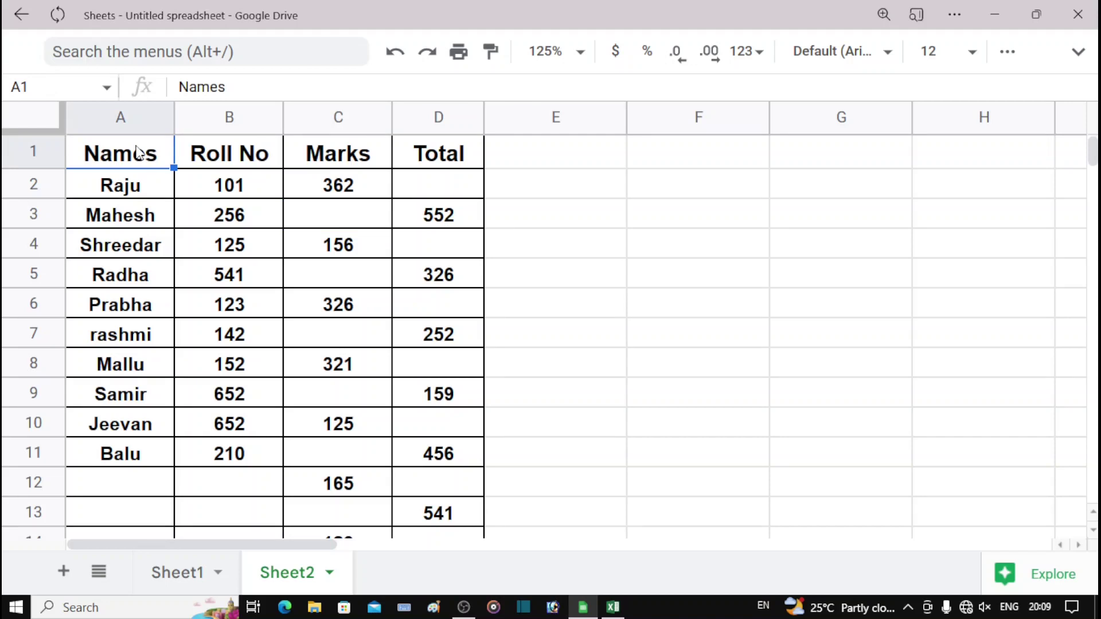
drag(137, 152, 449, 368)
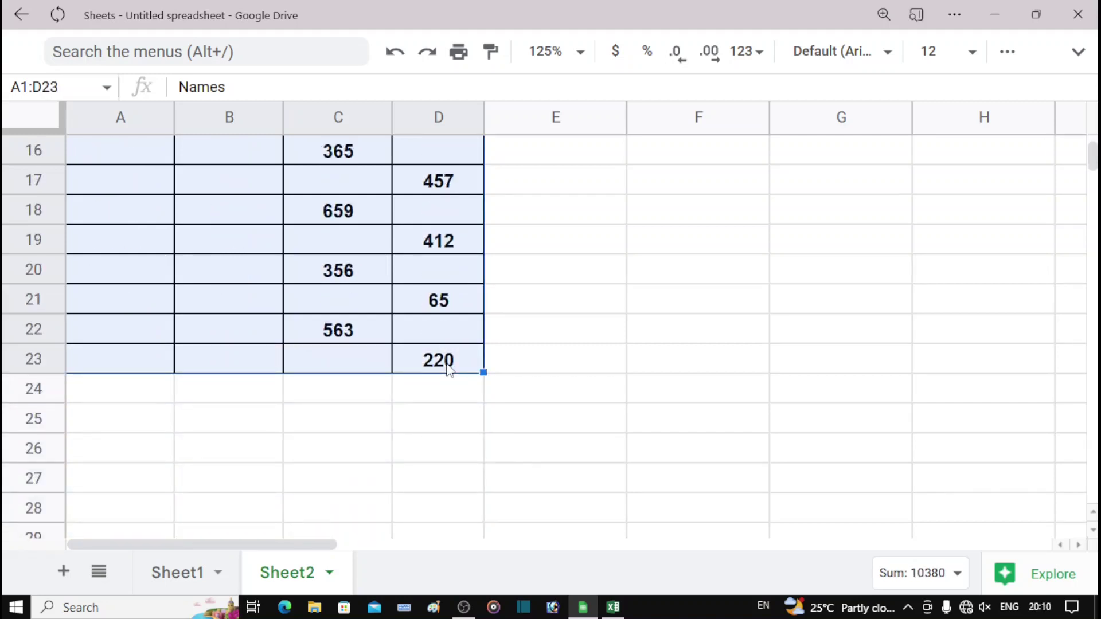
click(613, 606)
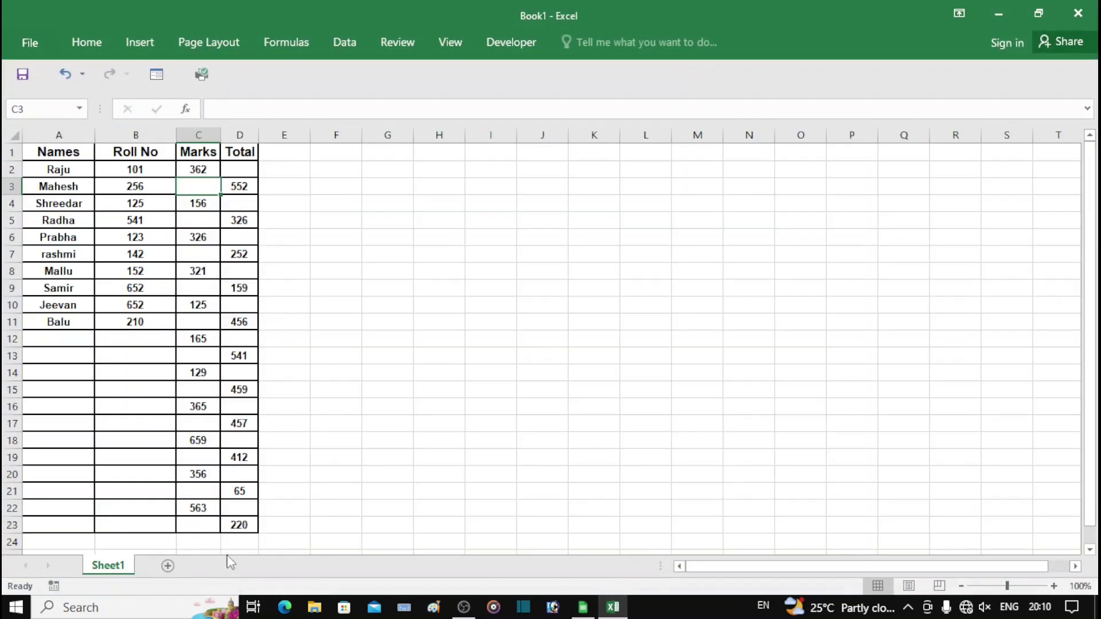
- Add a new Sheet2 and paste the table into A1 with Match Destination Formatting
click(167, 566)
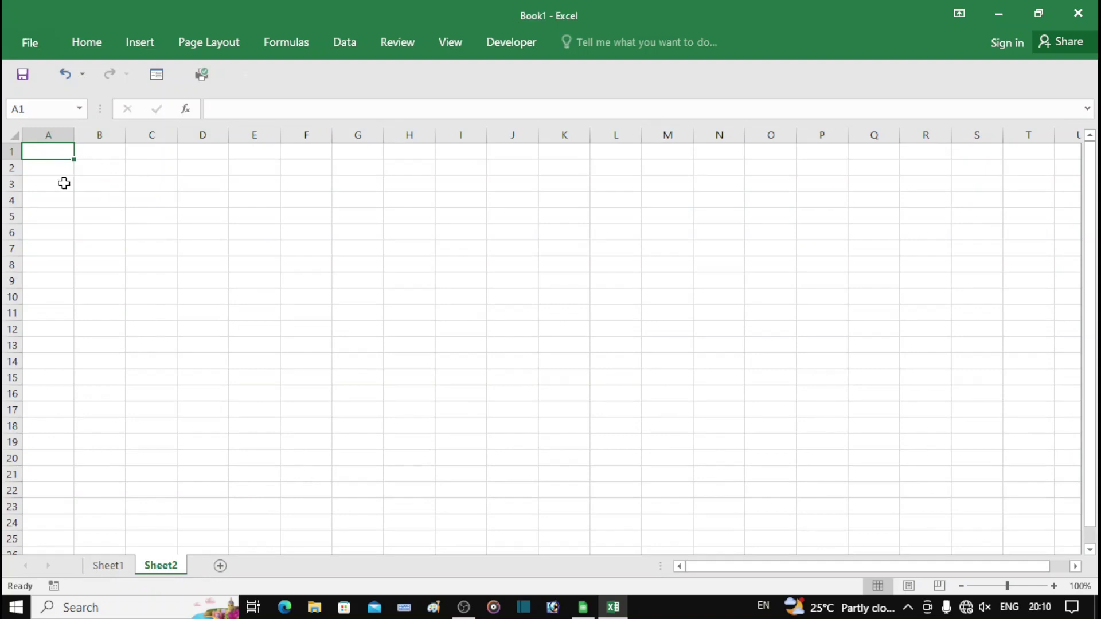
text(Names	Roll No	Marks	Total Raju	101	362	 Mahesh	256		552 Shreedar	125	156	 Radha	541		326 Prabha	123	326	 rashmi	142		252 Mallu	152	321	 Samir	652		159 Jeevan	652	125	 Balu	210		456 		165	 			541 		129	 			459 		365	 			457 		659	 			412 		356	 			65 		563	 			220)
click(240, 541)
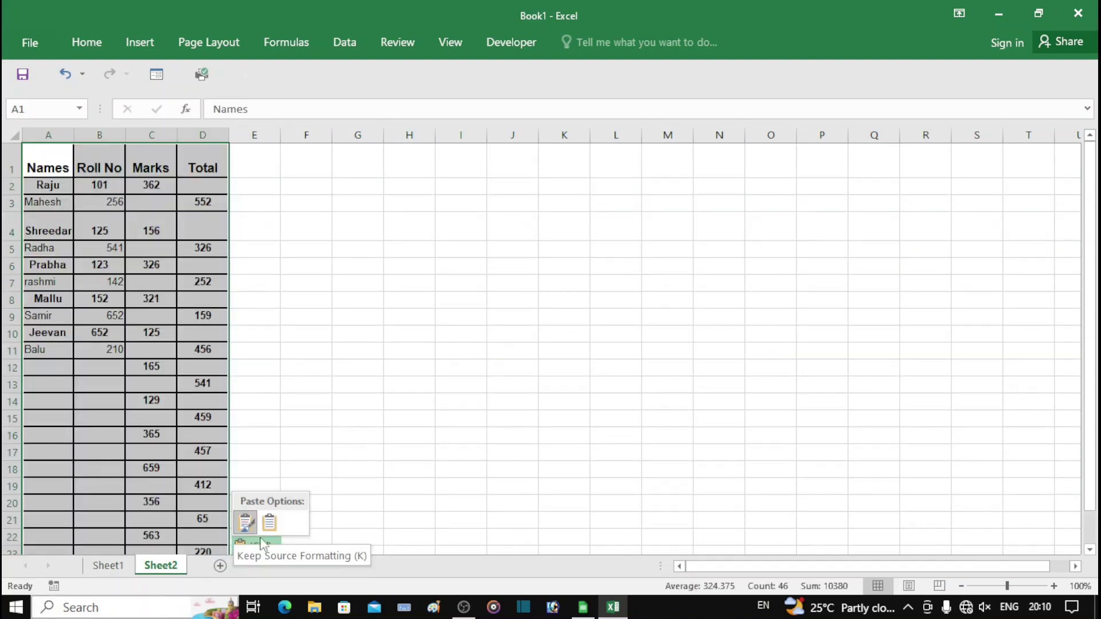
click(274, 545)
click(274, 545)
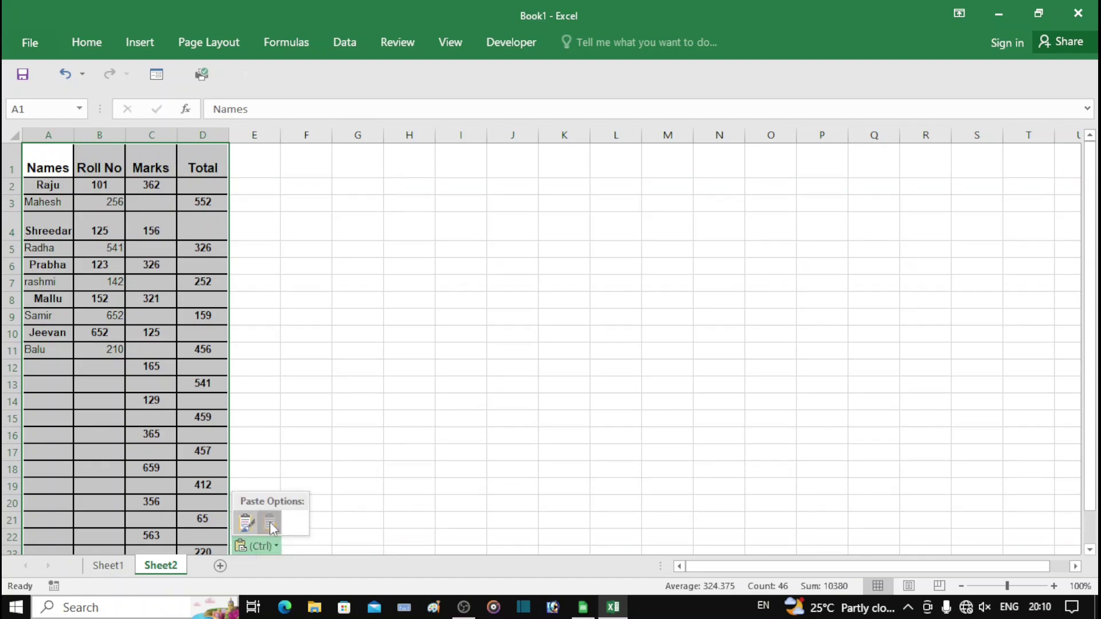
click(270, 524)
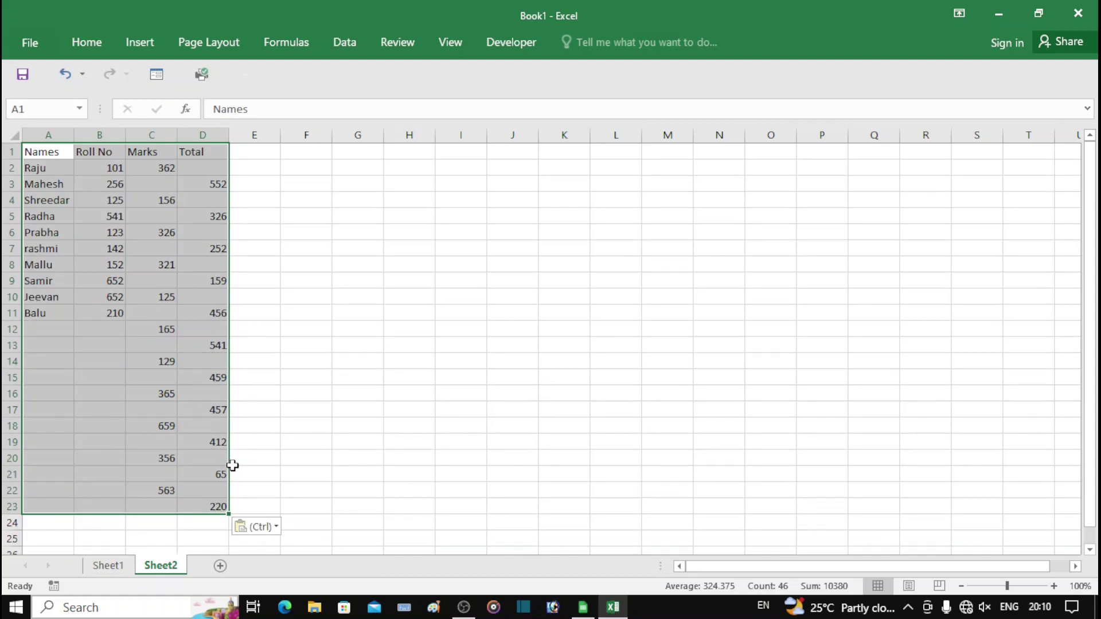
- Select the pasted table data and dismiss the Quick Analysis options
click(252, 475)
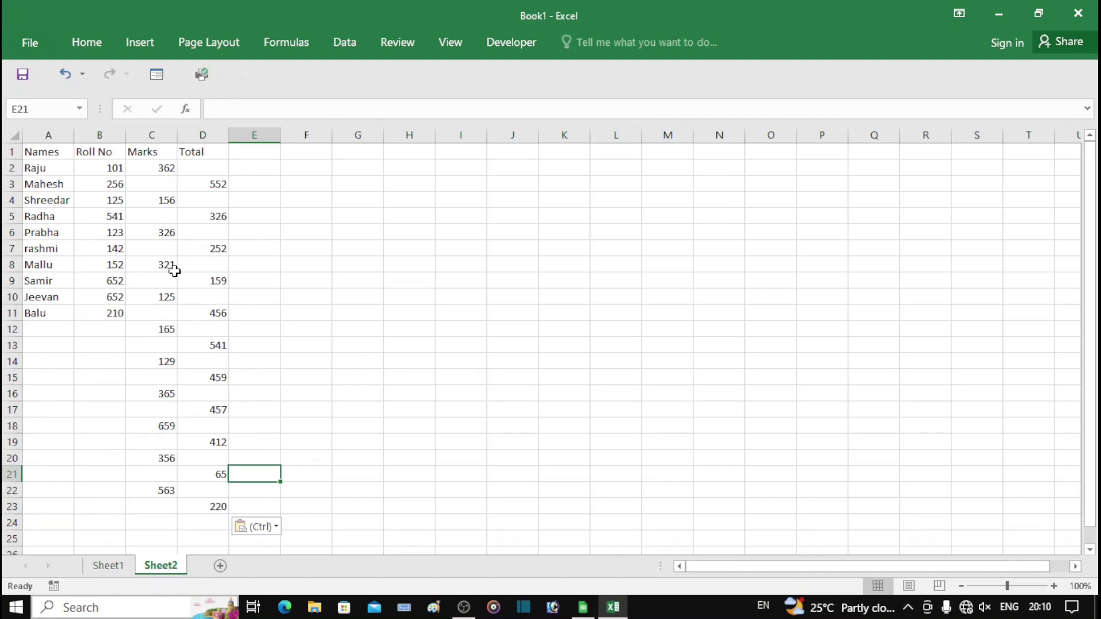
drag(26, 153, 227, 505)
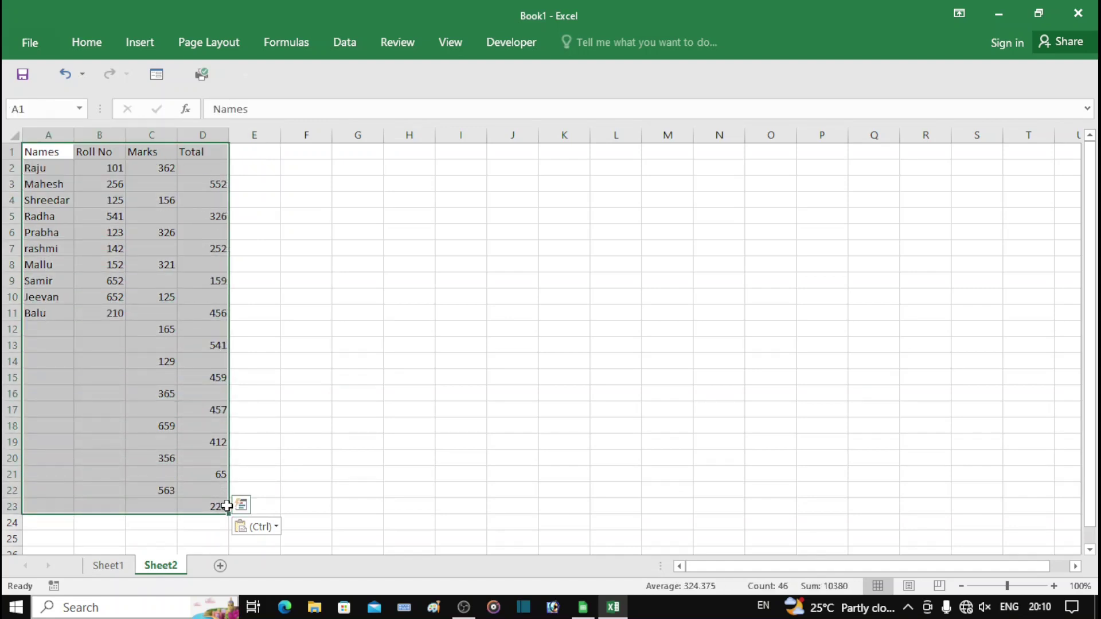
click(241, 505)
click(253, 297)
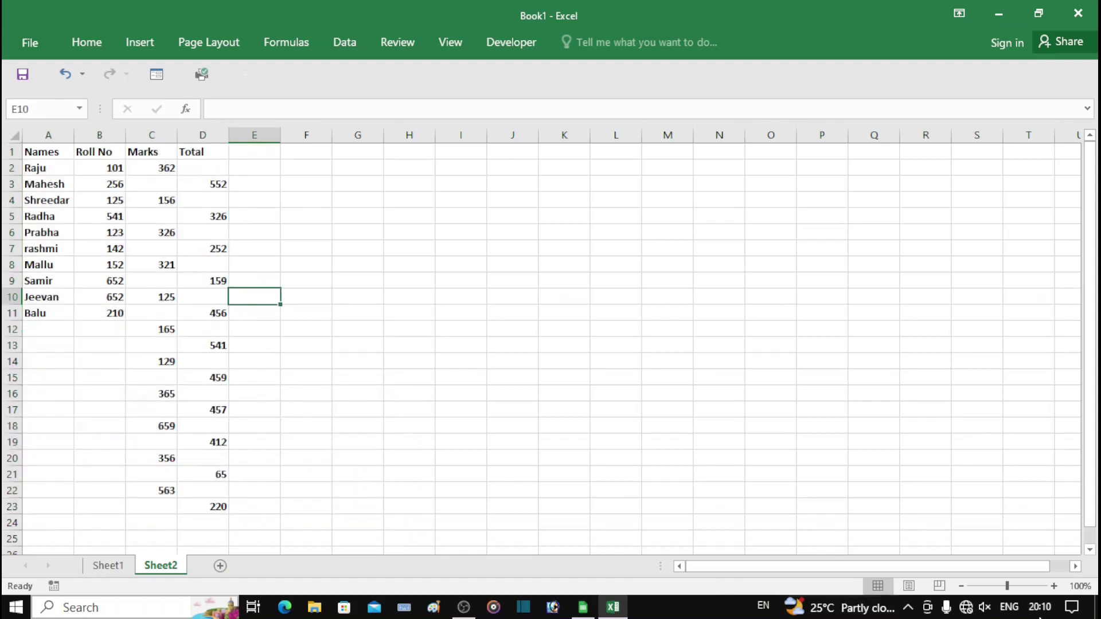
- Zoom to about 200% and select the Marks and Total columns from C2 downward
drag(1007, 586, 1020, 586)
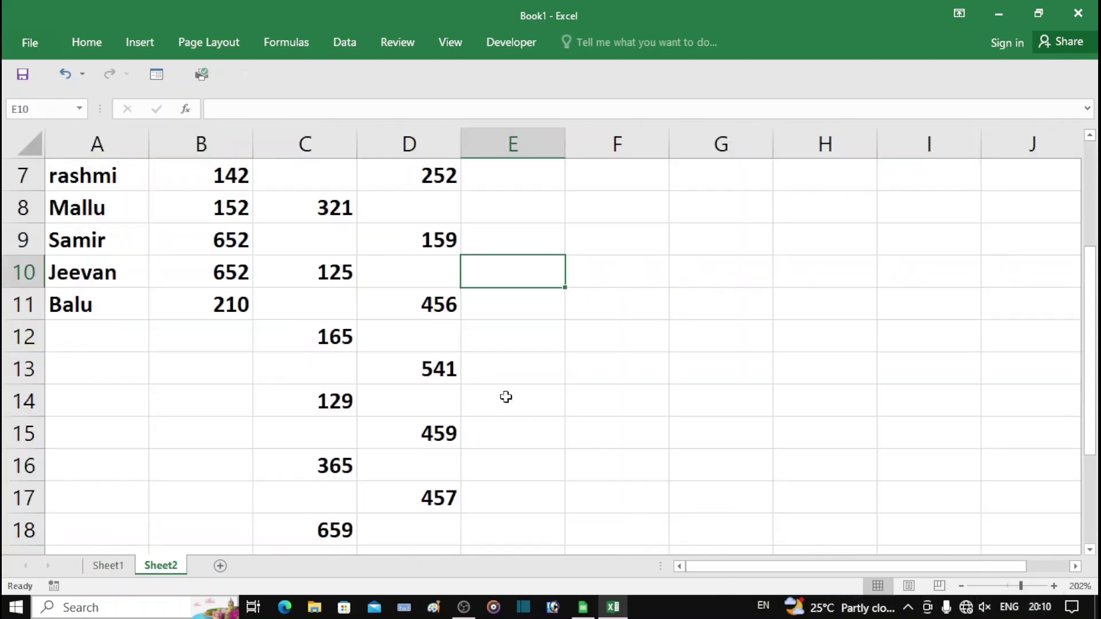
scroll(506, 397, up, 2)
drag(293, 209, 392, 220)
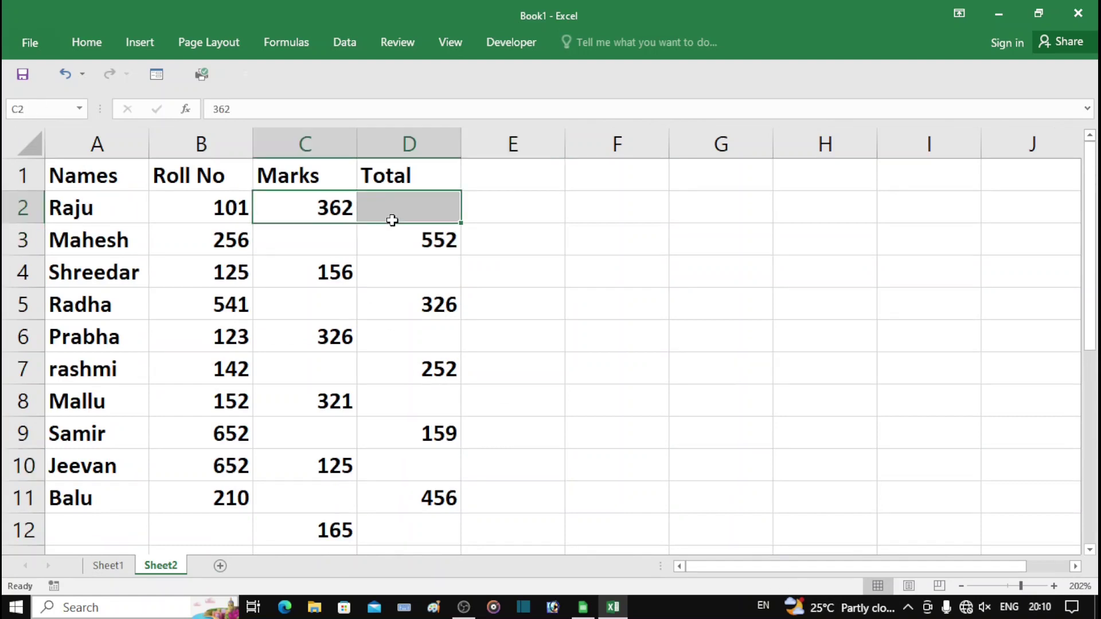
key(shift+Down)
key(shift+Down)
key(shift+Down)
key(shift+Down)
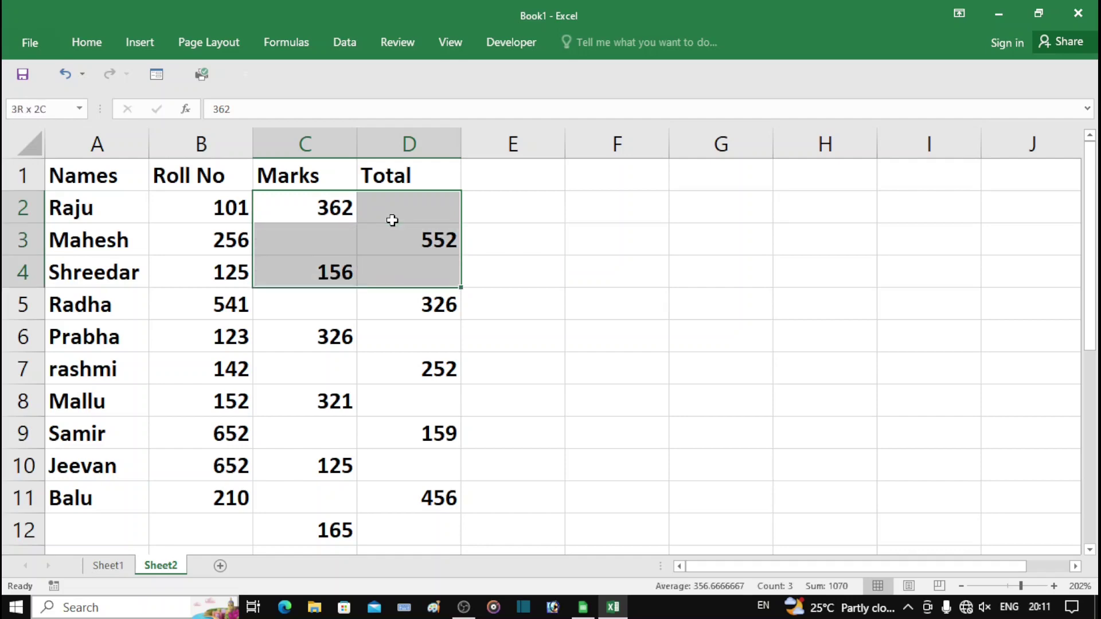
key(ctrl+shift+Down)
key(ctrl+BackSpace)
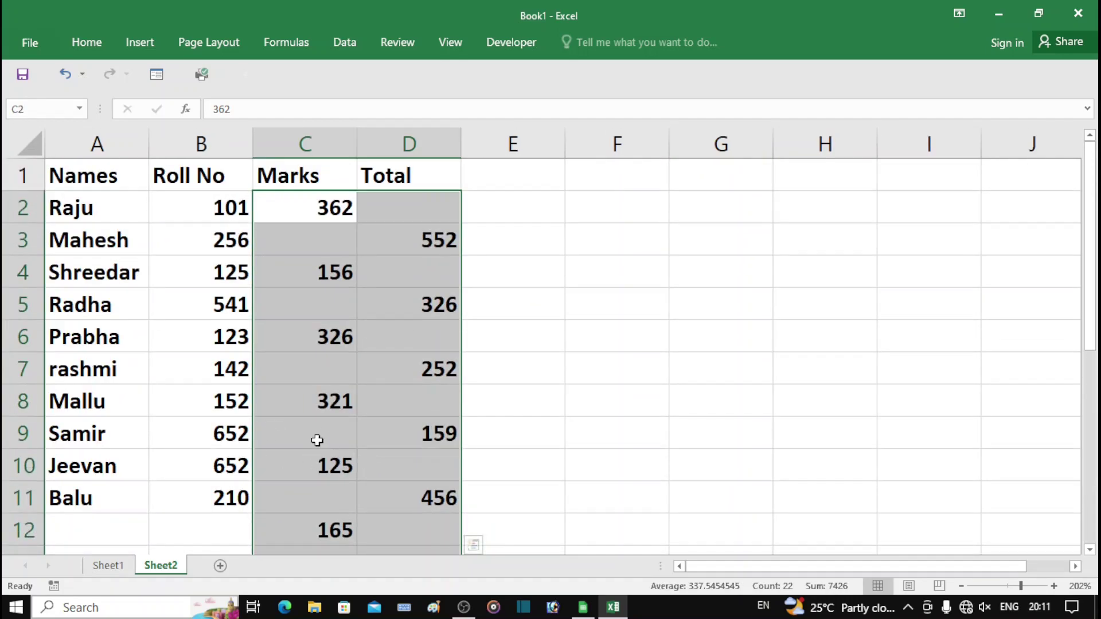
- Use Go To Special > Blanks to select only the empty cells in the selection
key(ctrl+g)
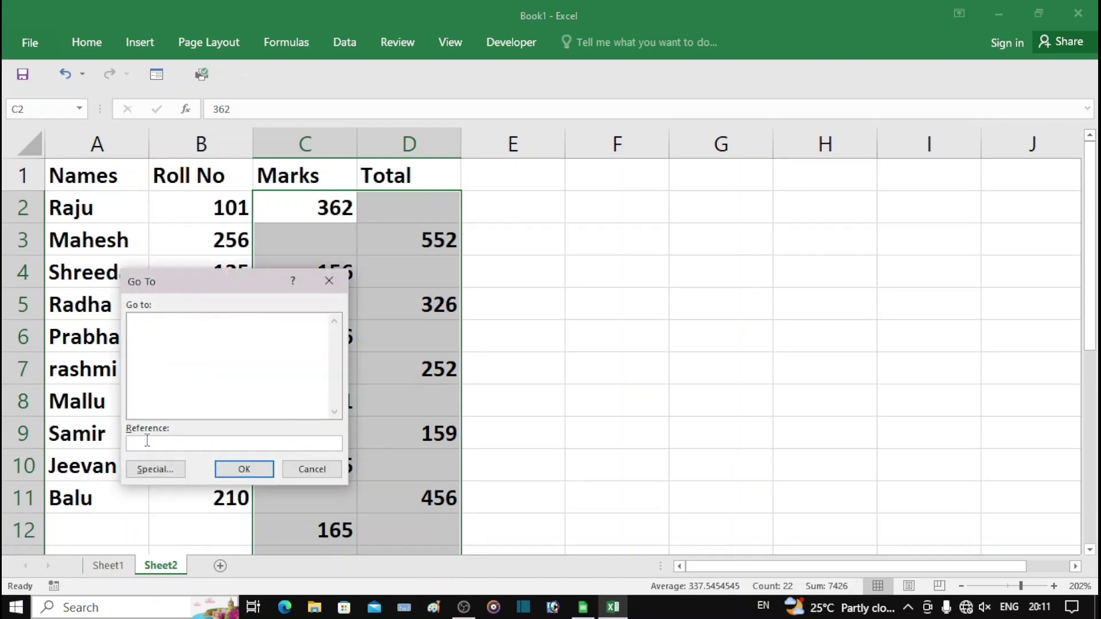
click(148, 468)
click(142, 405)
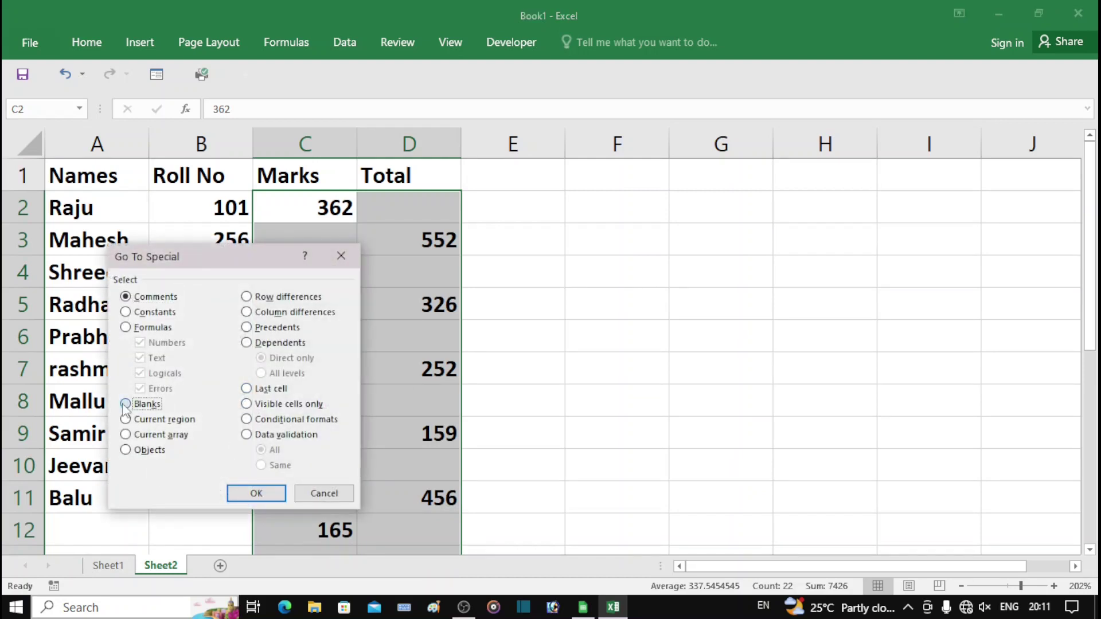
click(261, 491)
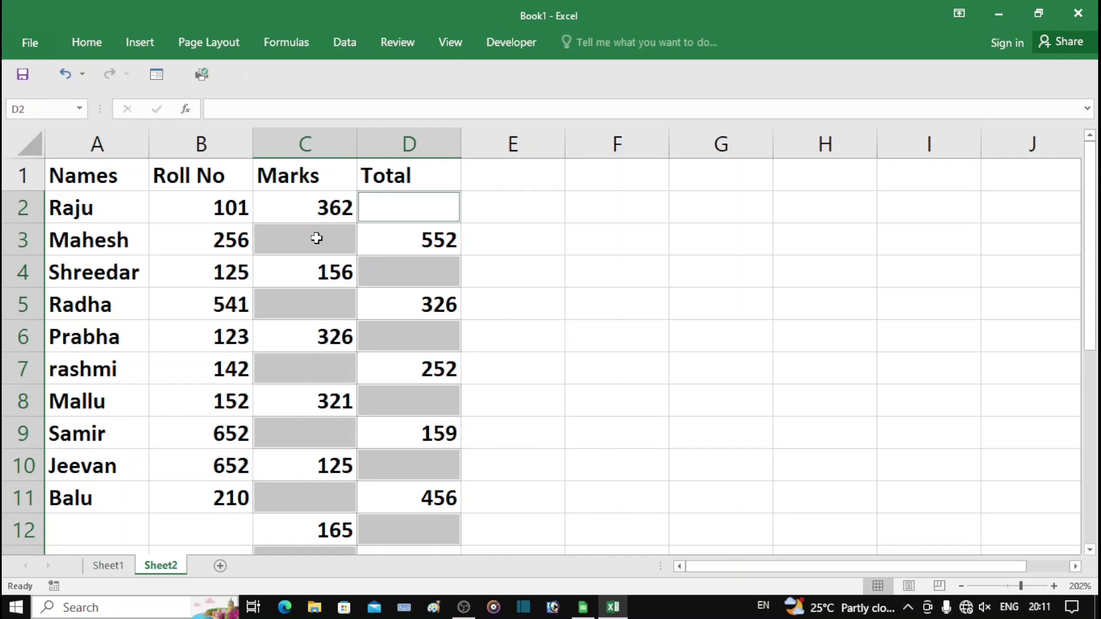
- Delete the selected blank cells with Shift cells up, so values end at 563 and 220 in row 12
right_click(297, 240)
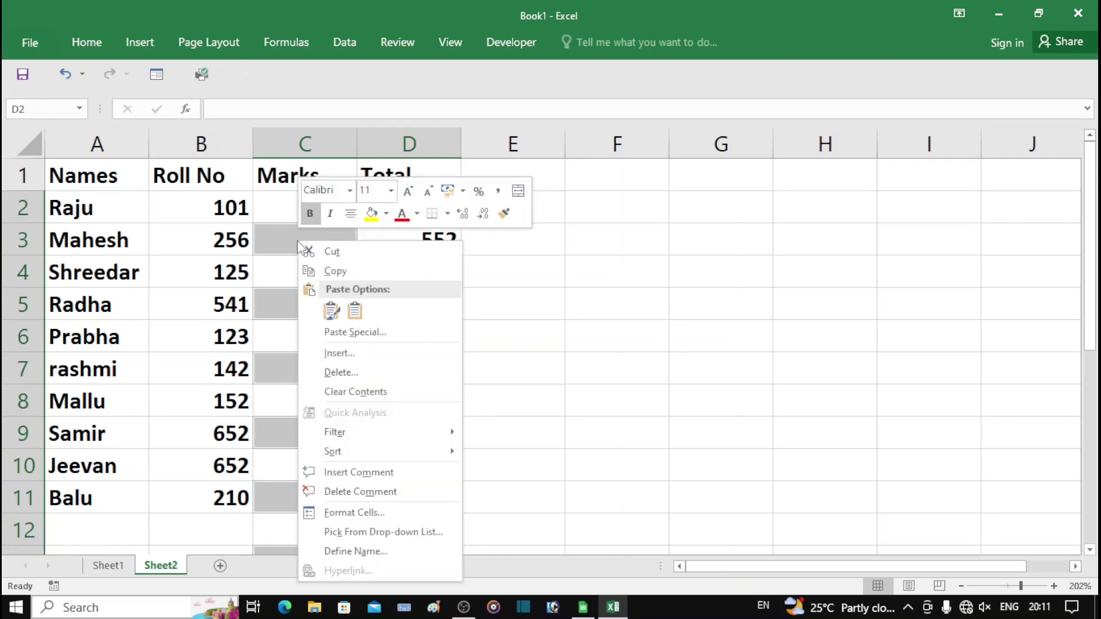
click(344, 373)
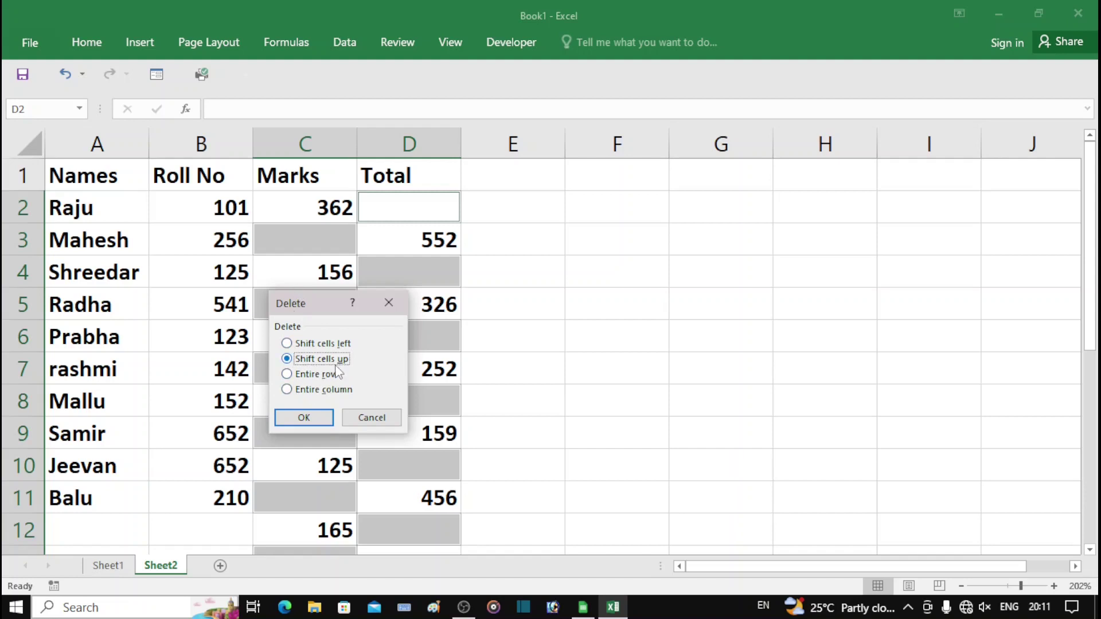
click(304, 418)
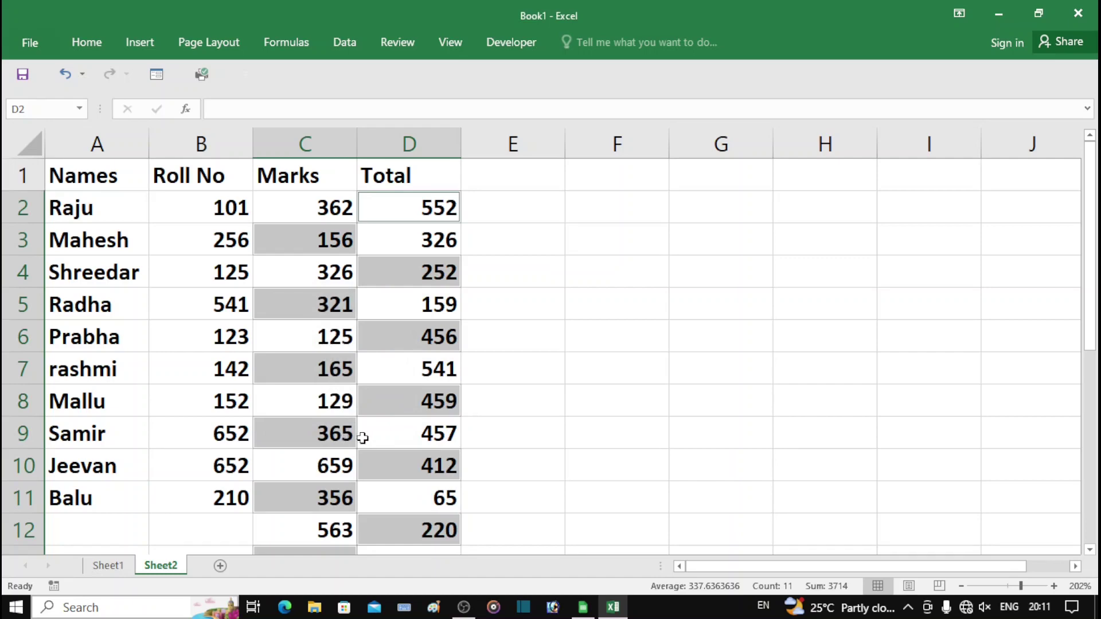
scroll(363, 438, down, 2)
click(319, 348)
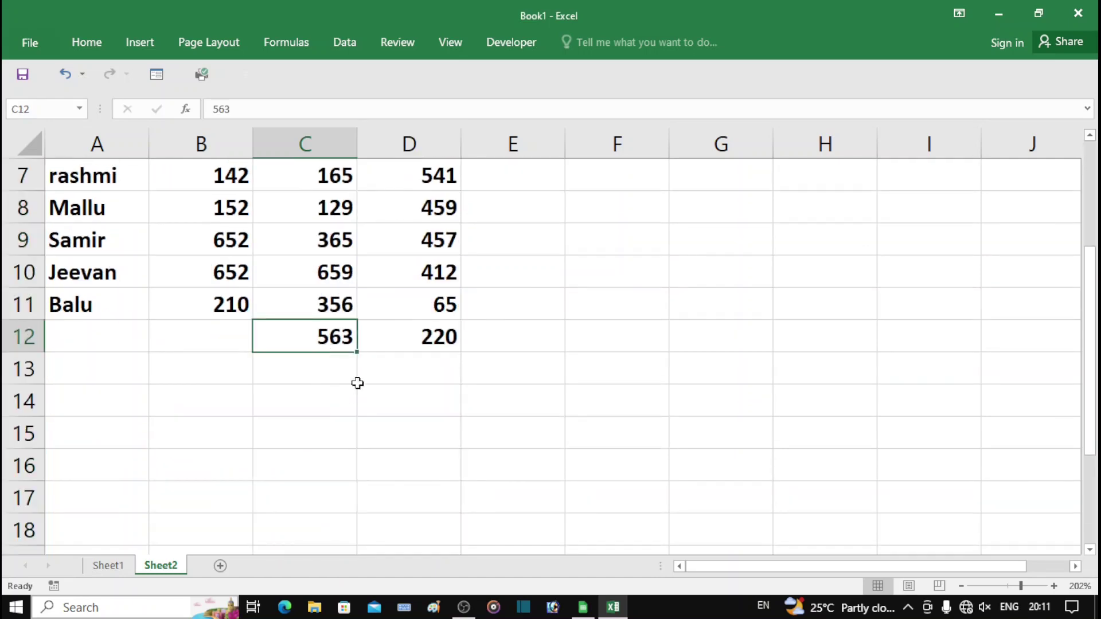
click(332, 385)
drag(312, 344, 396, 337)
scroll(322, 367, up, 2)
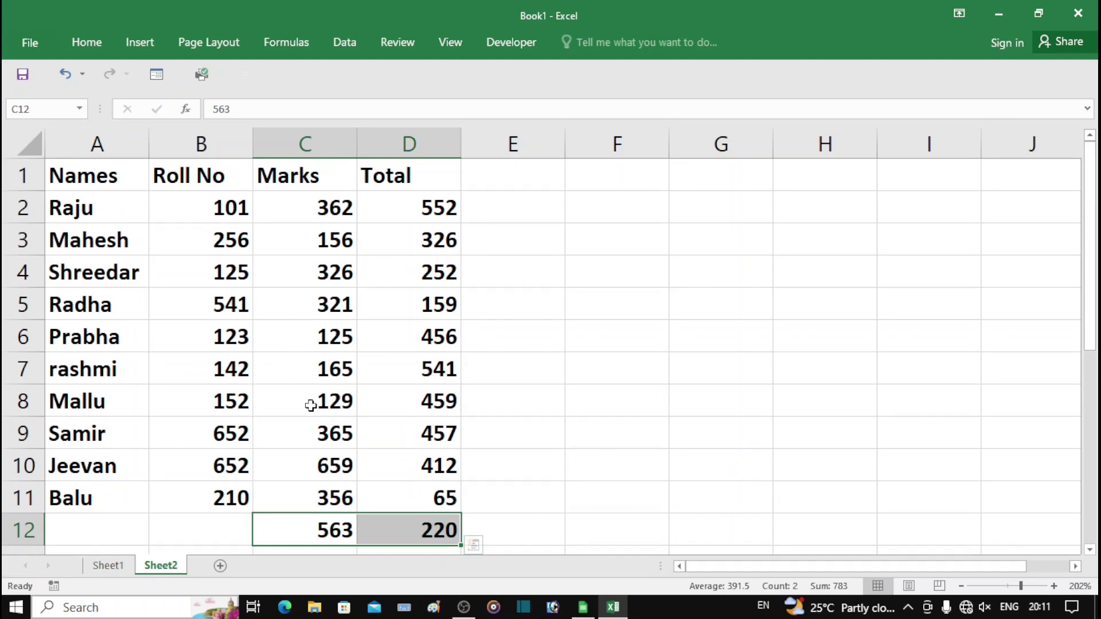